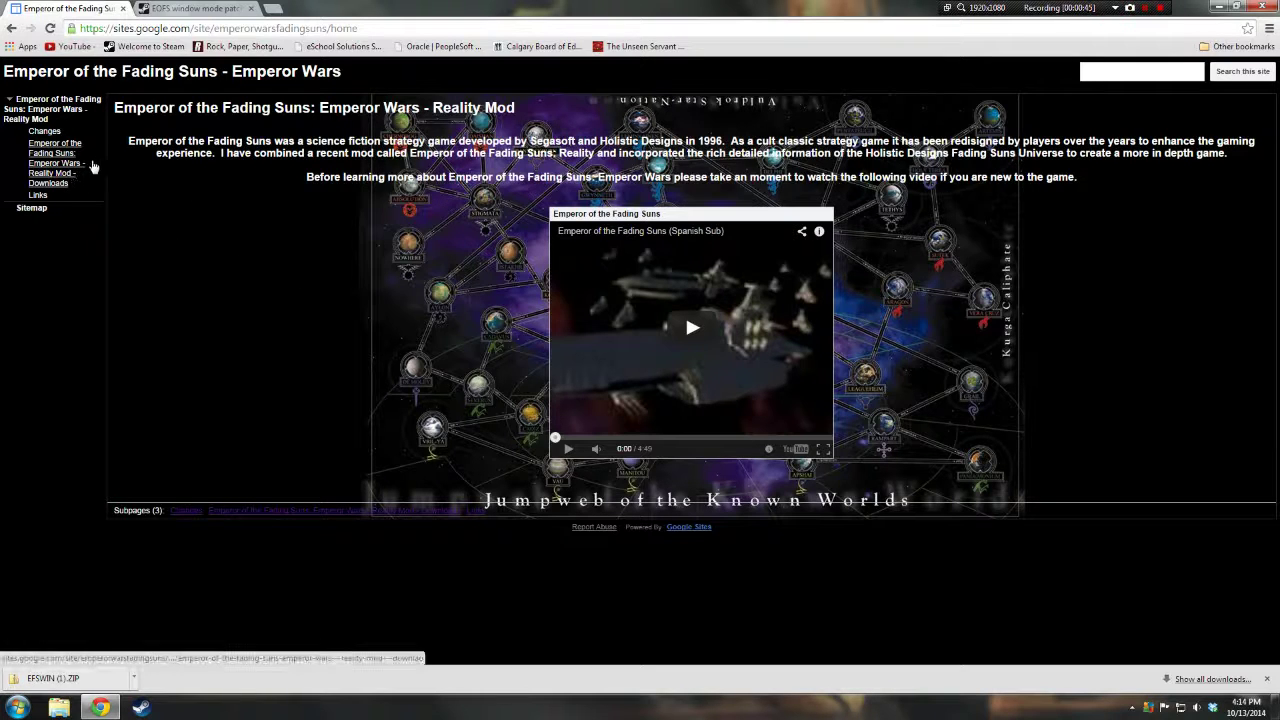
Open the 'Emperor Wars - Reality Mod - Downloads' page listing the 1.4 Patch, Reality Mod 1.5 and Emperor Wars 3.1
click(89, 178)
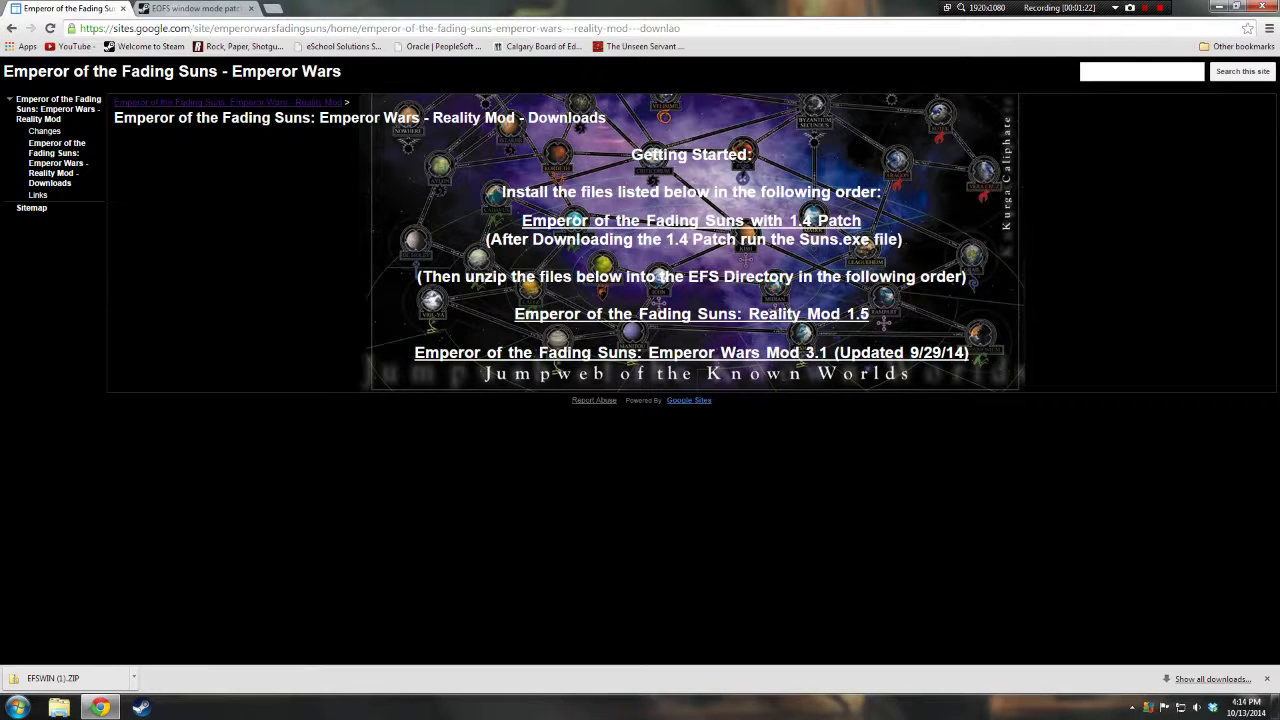
Switch to the Steam Community 'EOFS window mode patch' discussion with its MediaFire link
click(187, 10)
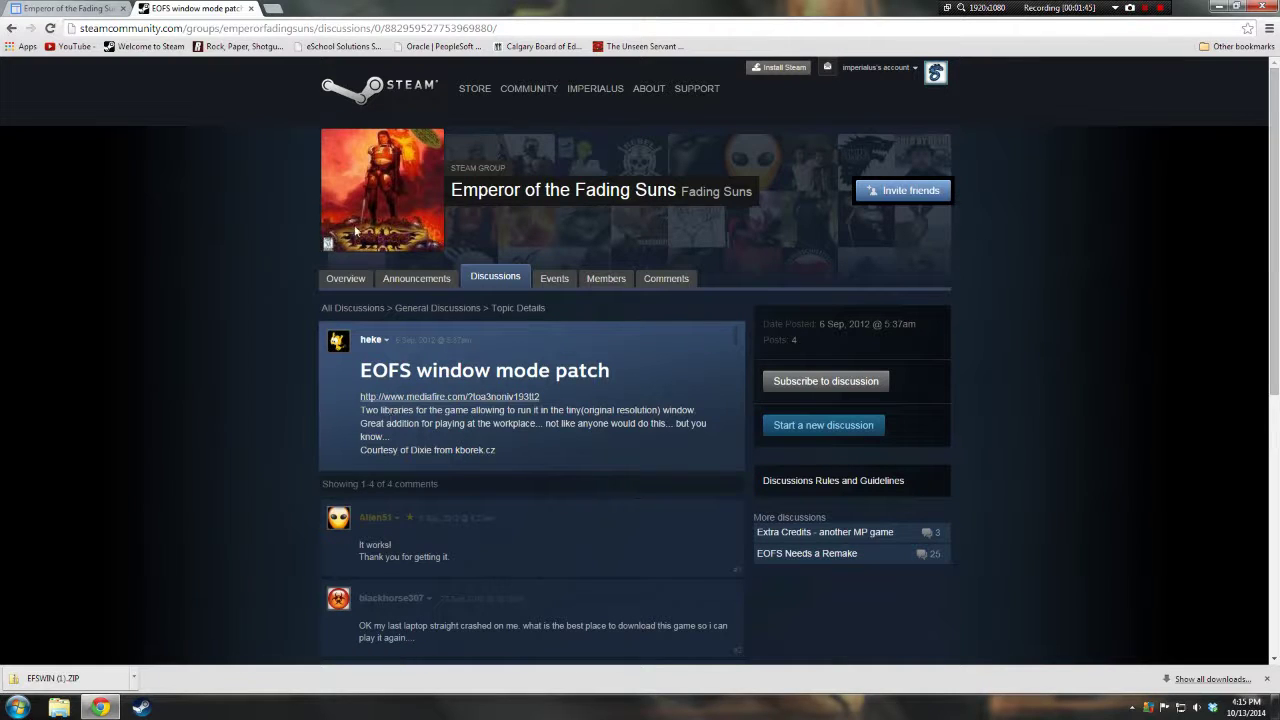
Minimize the browser and open the Emperor of the Fading Suns Raw Files folder on the desktop
click(1222, 7)
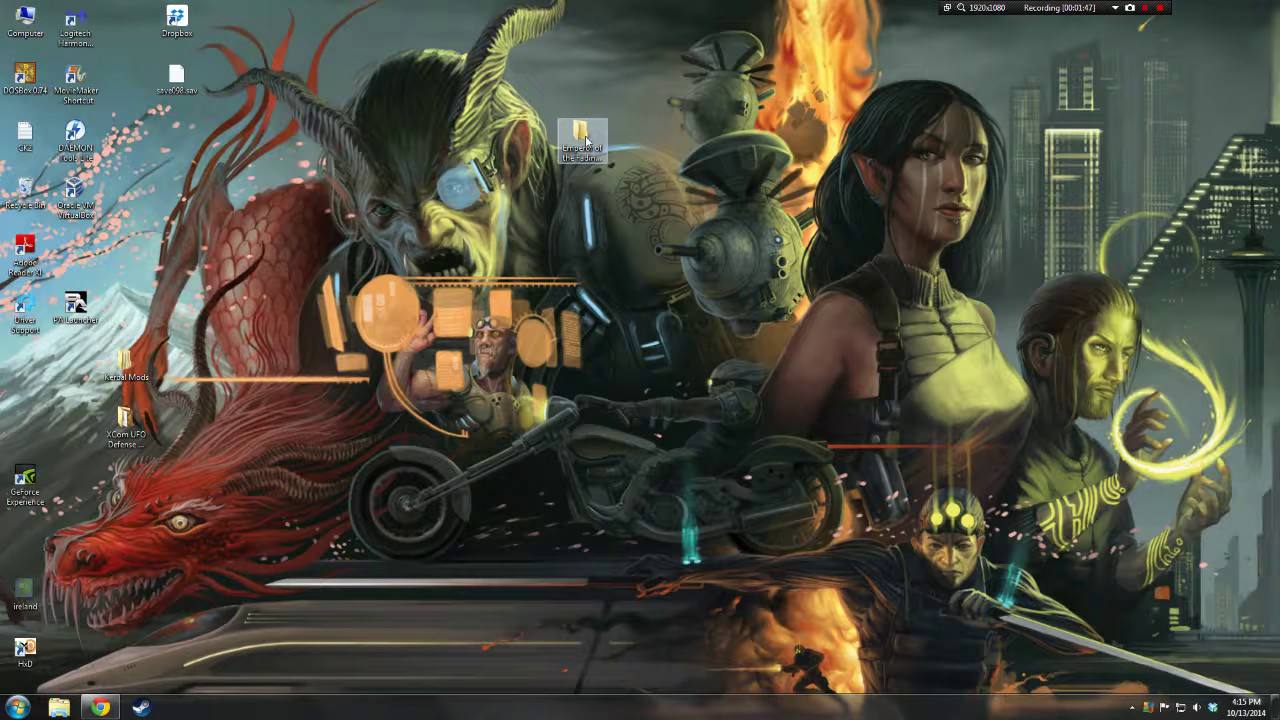
click(585, 137)
double_click(585, 137)
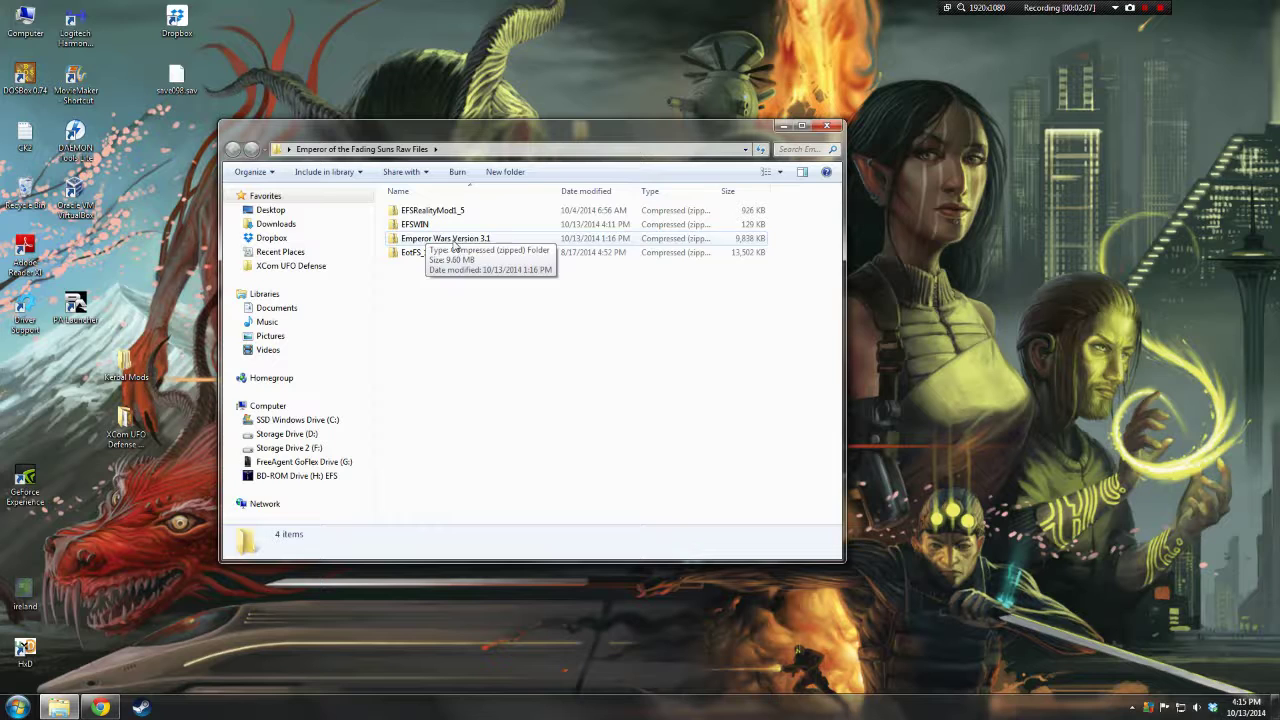
Open EotFS_1_4_withreg.zip and arrange a second Raw Files window beside it
click(436, 258)
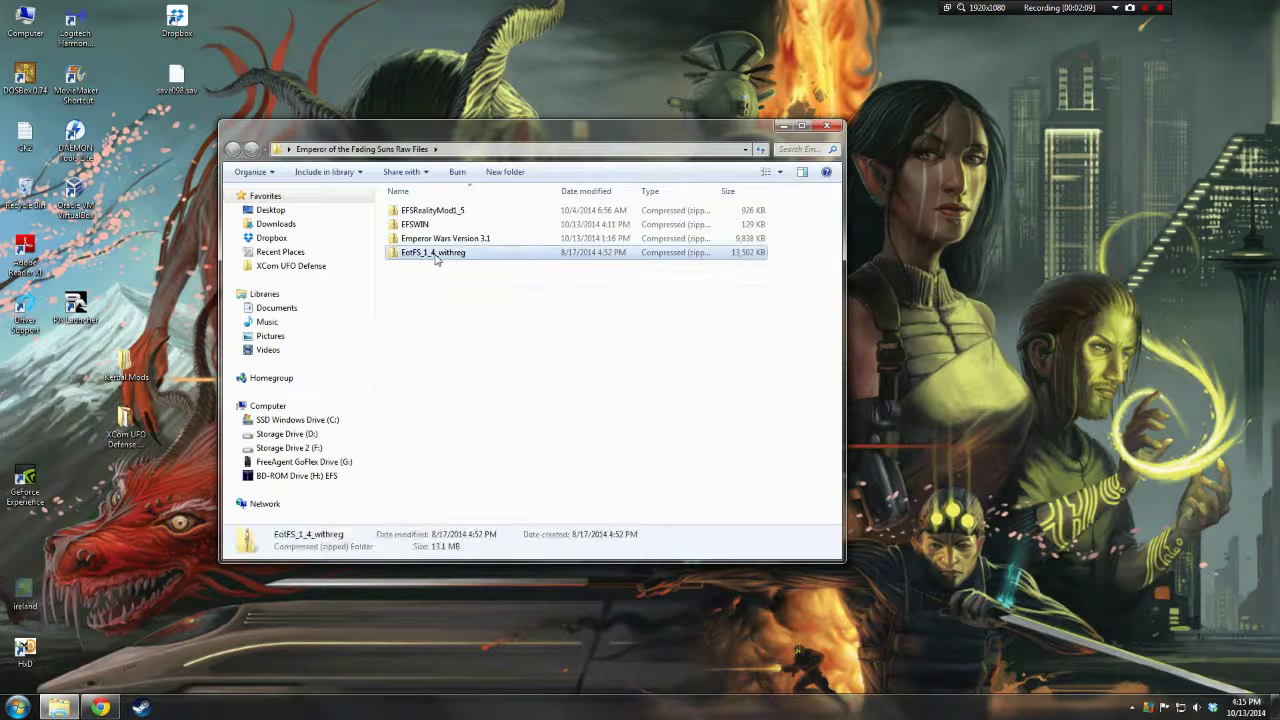
double_click(436, 256)
drag(522, 124, 524, 162)
double_click(580, 135)
drag(860, 170, 1279, 170)
drag(457, 363, 988, 374)
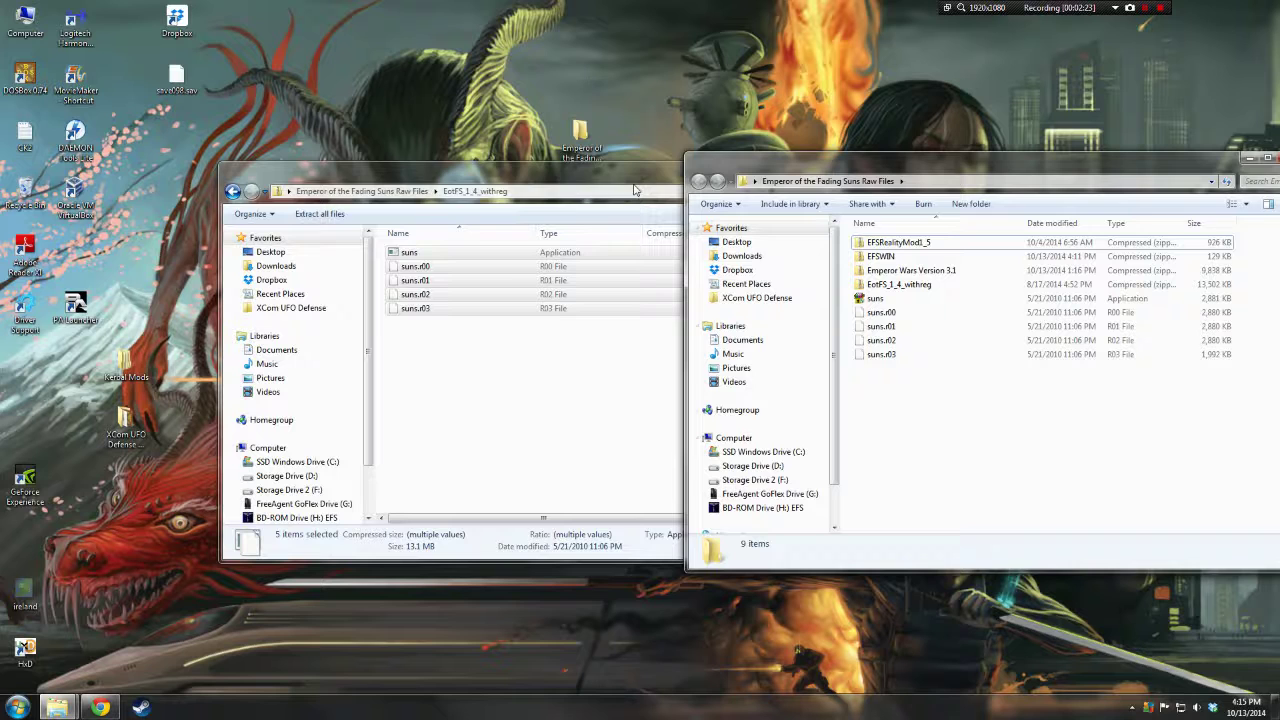
Run the suns installer, removing 'Raw Files' from the install path, and install
click(362, 191)
click(895, 328)
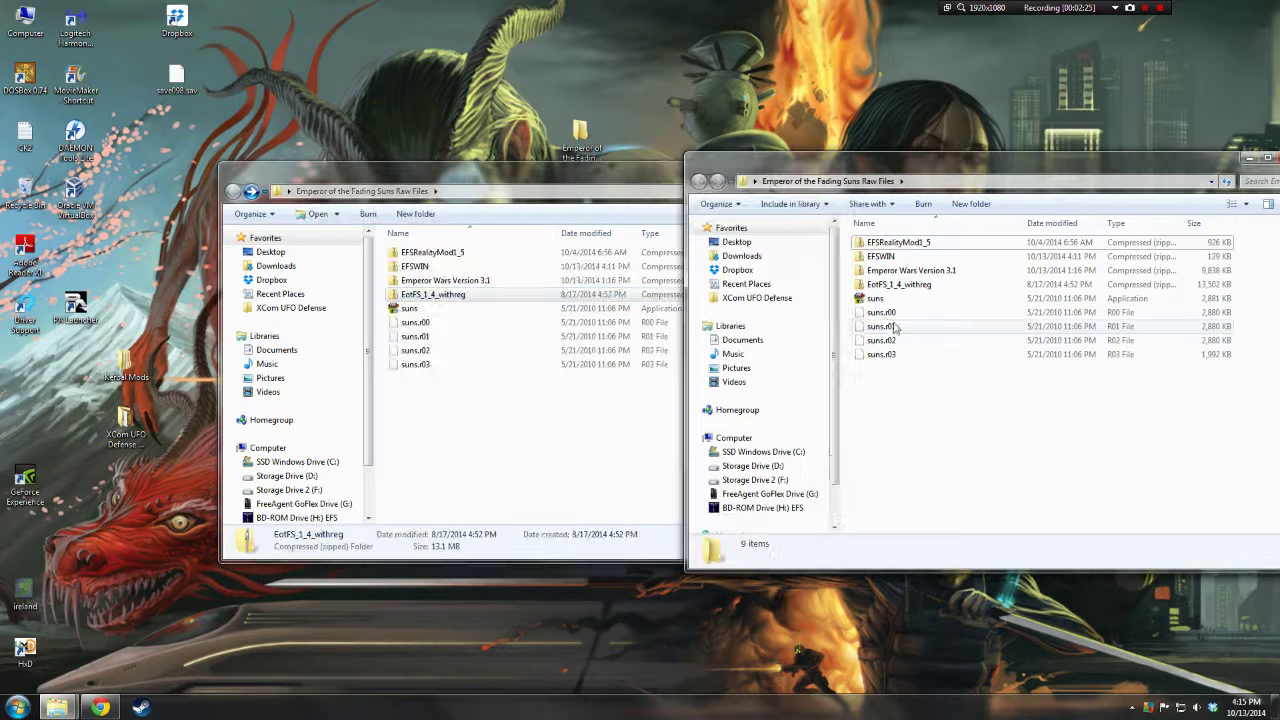
click(868, 299)
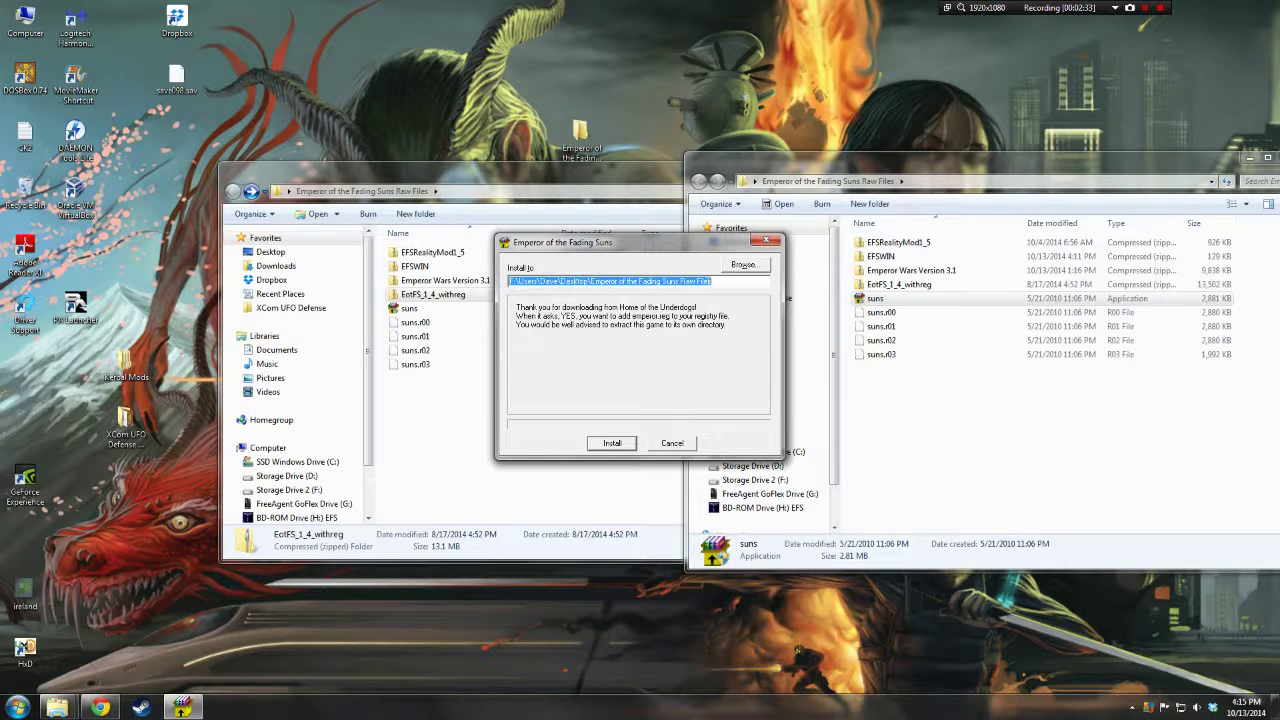
key(End)
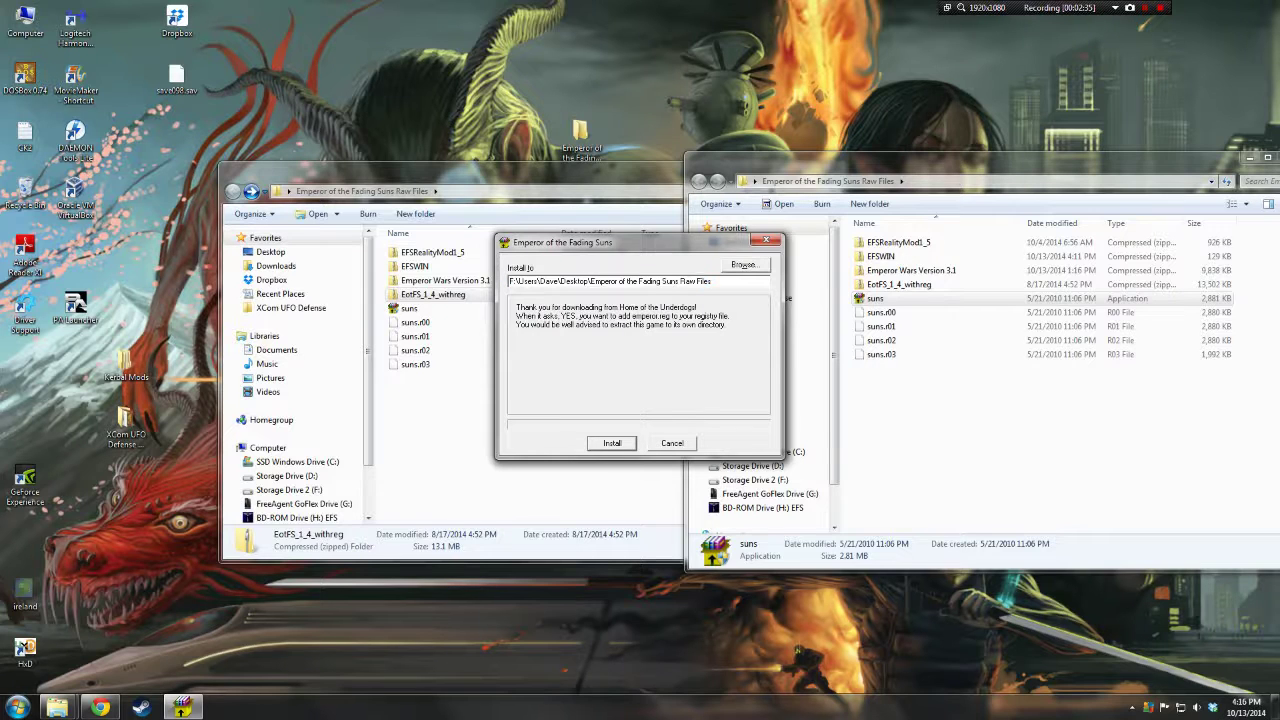
key(shift+Left)
key(shift+Left)
key(shift+Left)
key(shift+Left)
key(shift+Left)
key(shift+Left)
key(shift+Left)
key(shift+Left)
key(BackSpace)
click(614, 444)
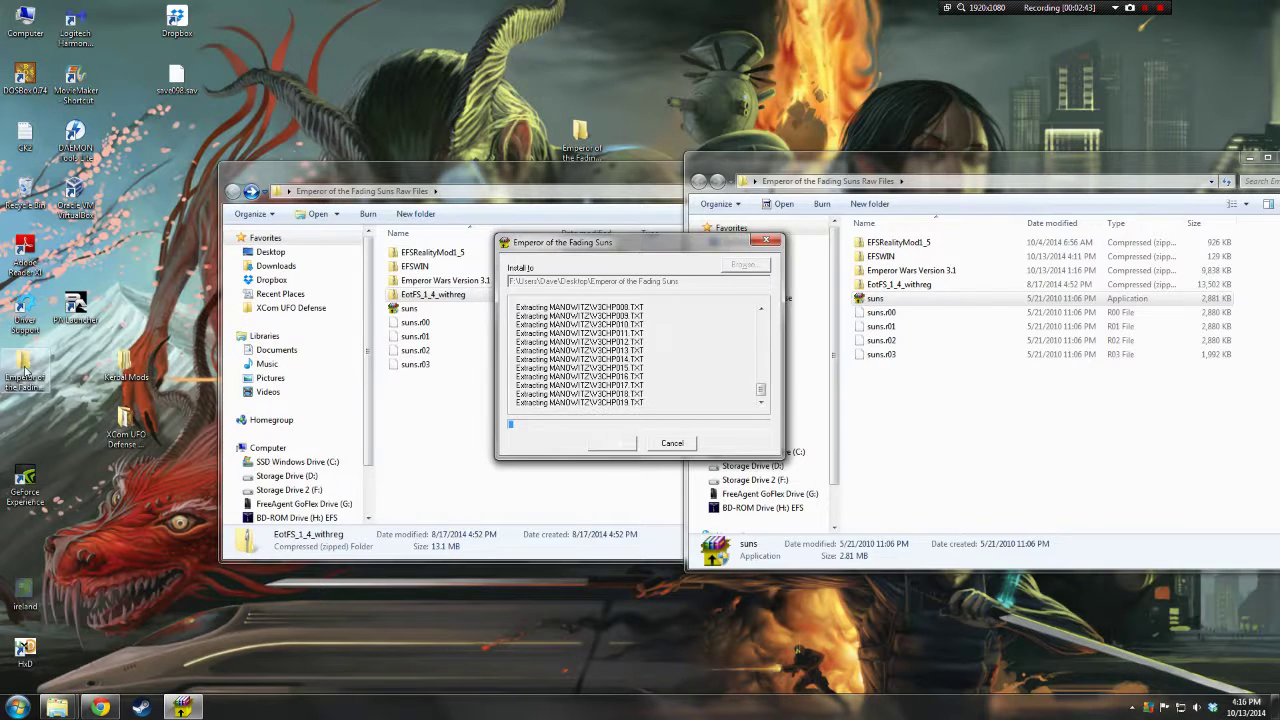
Approve adding EMPEROR.REG to the registry and confirm the program installed correctly
click(456, 133)
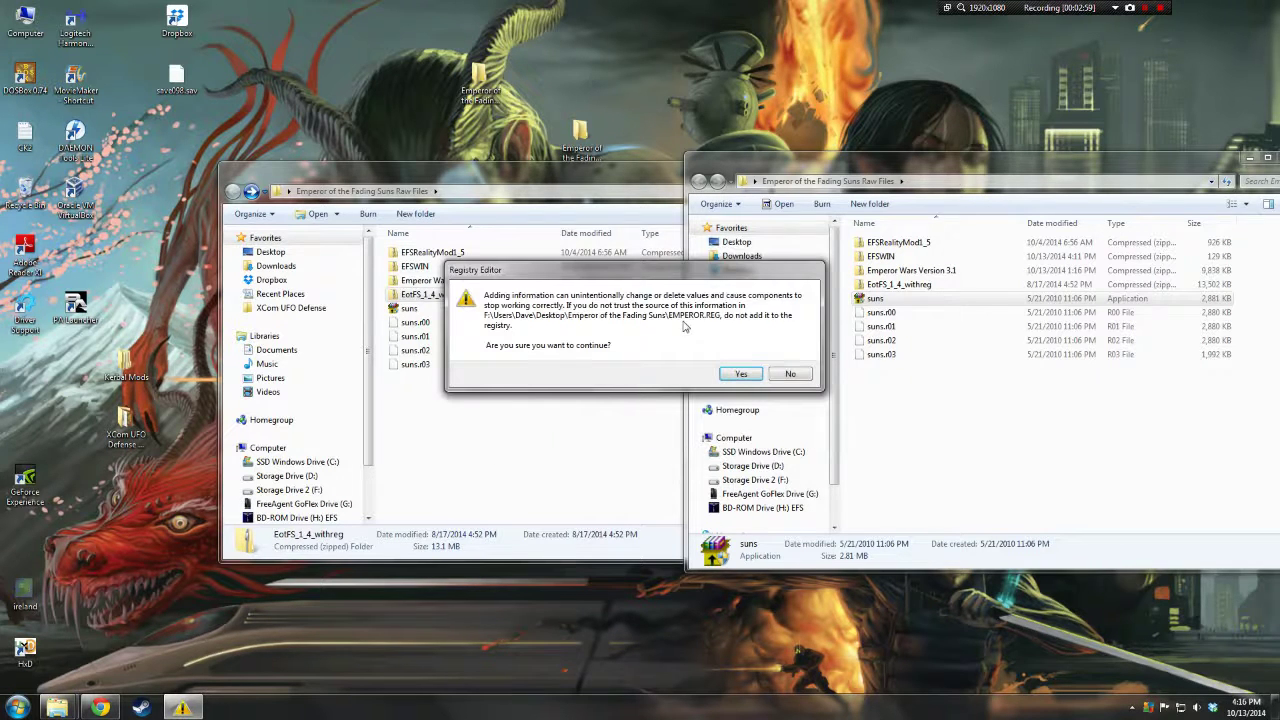
click(741, 373)
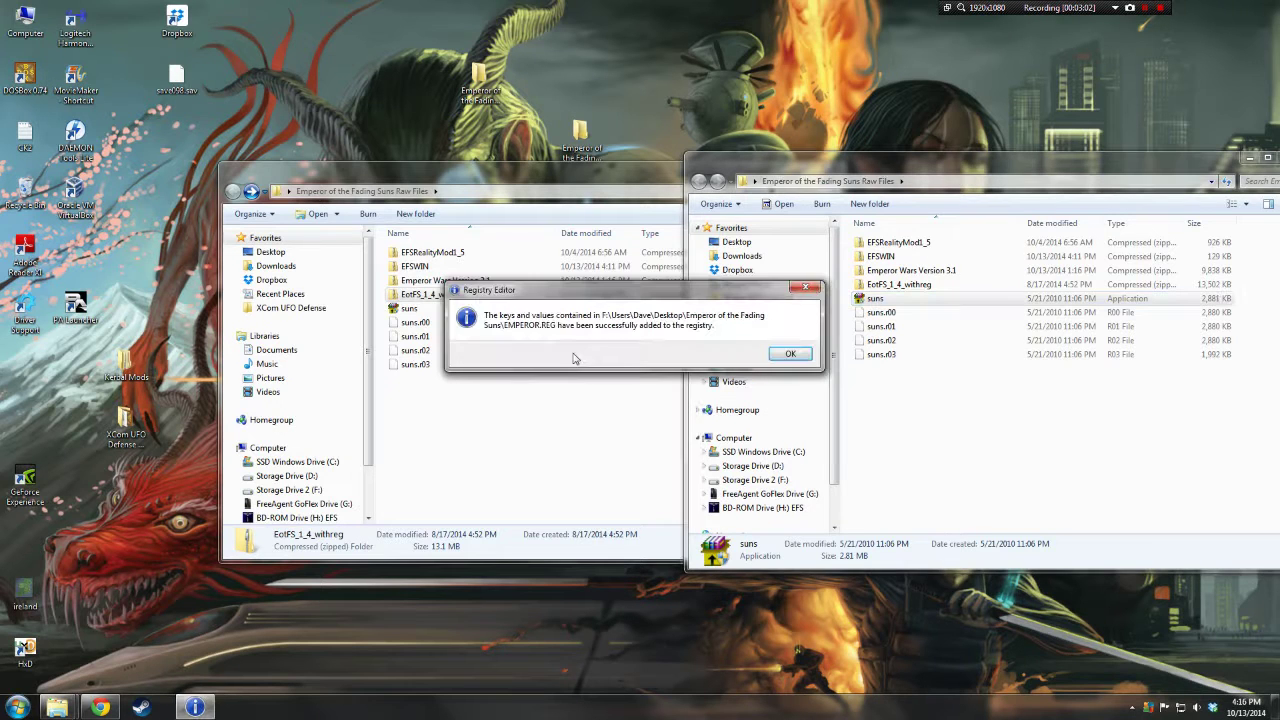
click(786, 355)
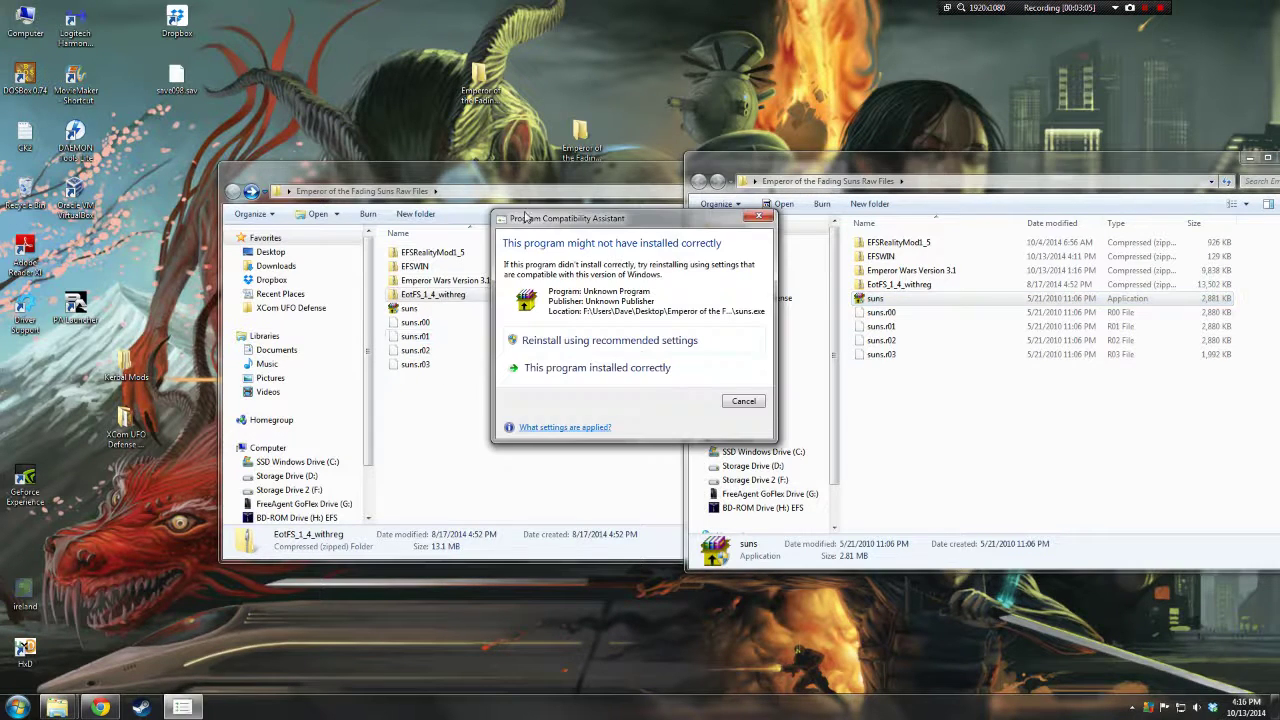
click(622, 369)
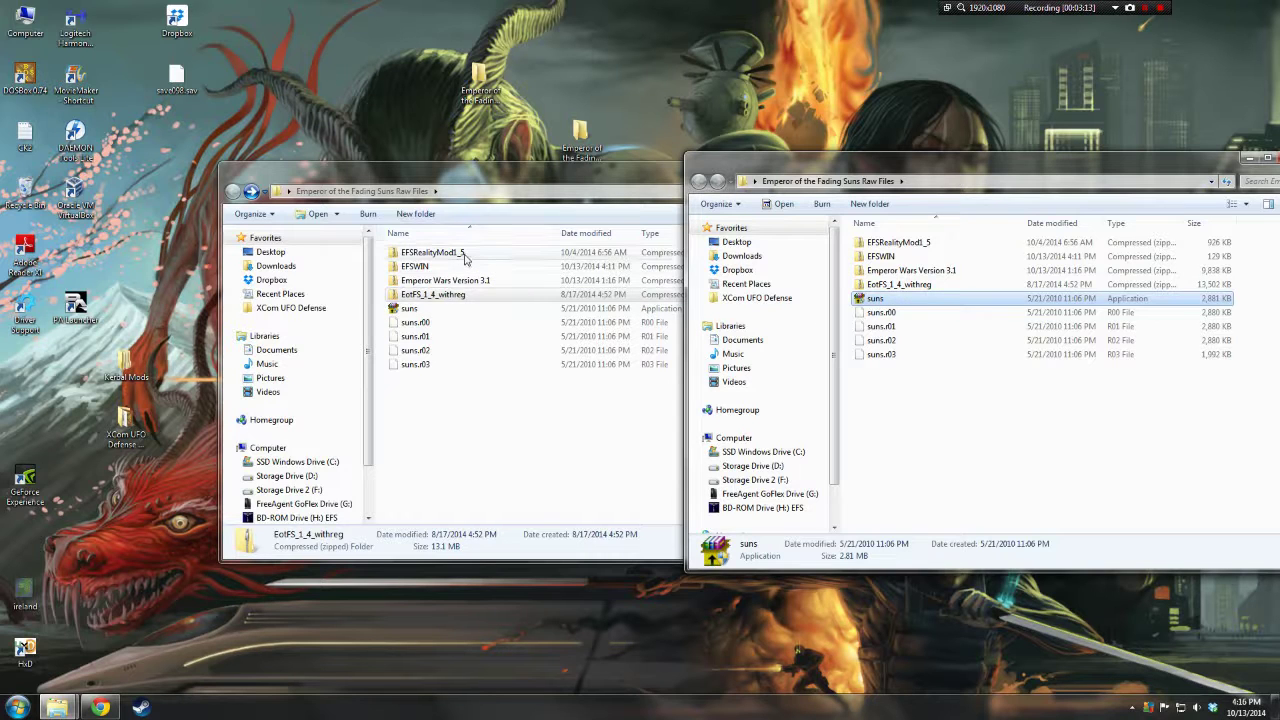
Open the installed Emperor of the Fading Suns folder and place the Raw Files window beside it
double_click(480, 80)
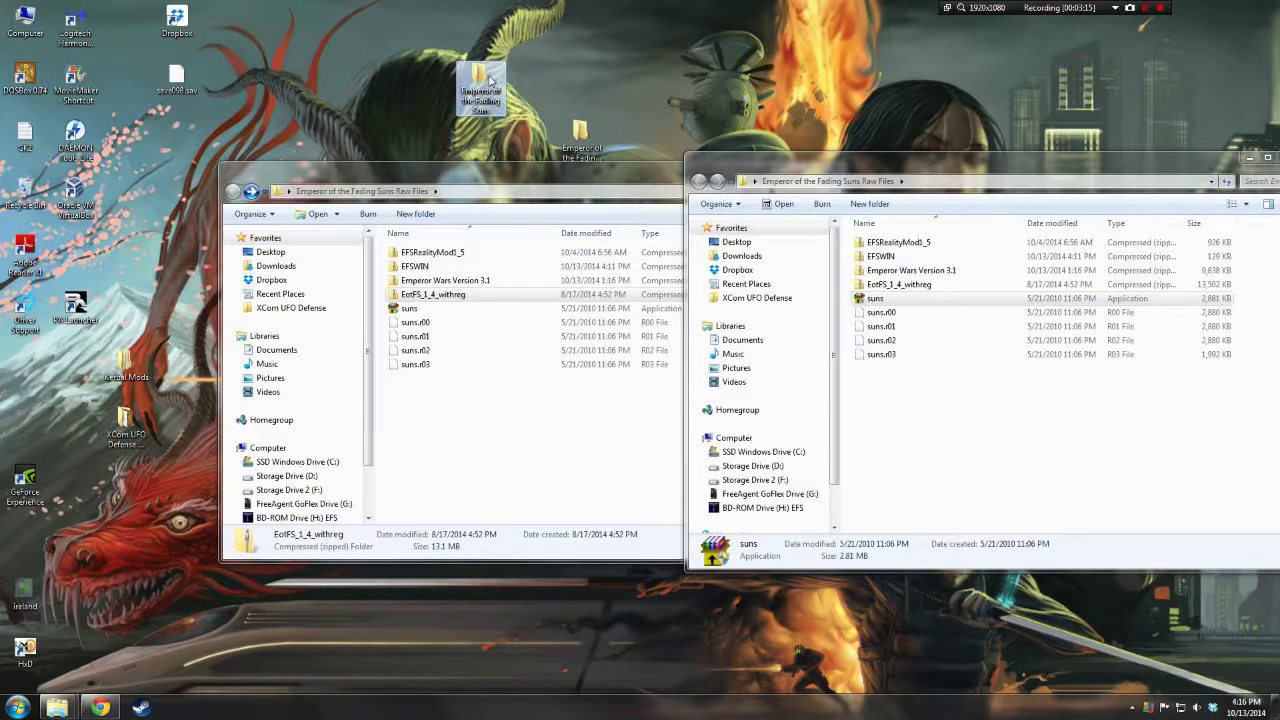
click(827, 165)
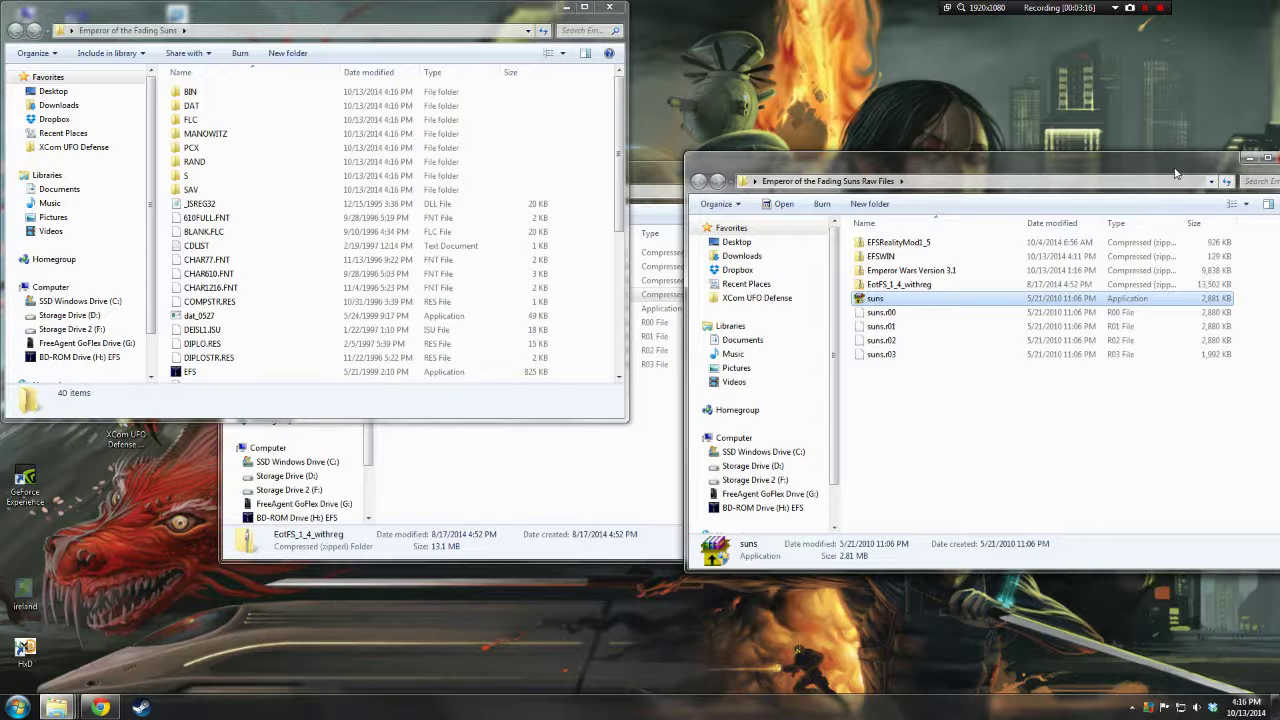
drag(1268, 166, 1142, 178)
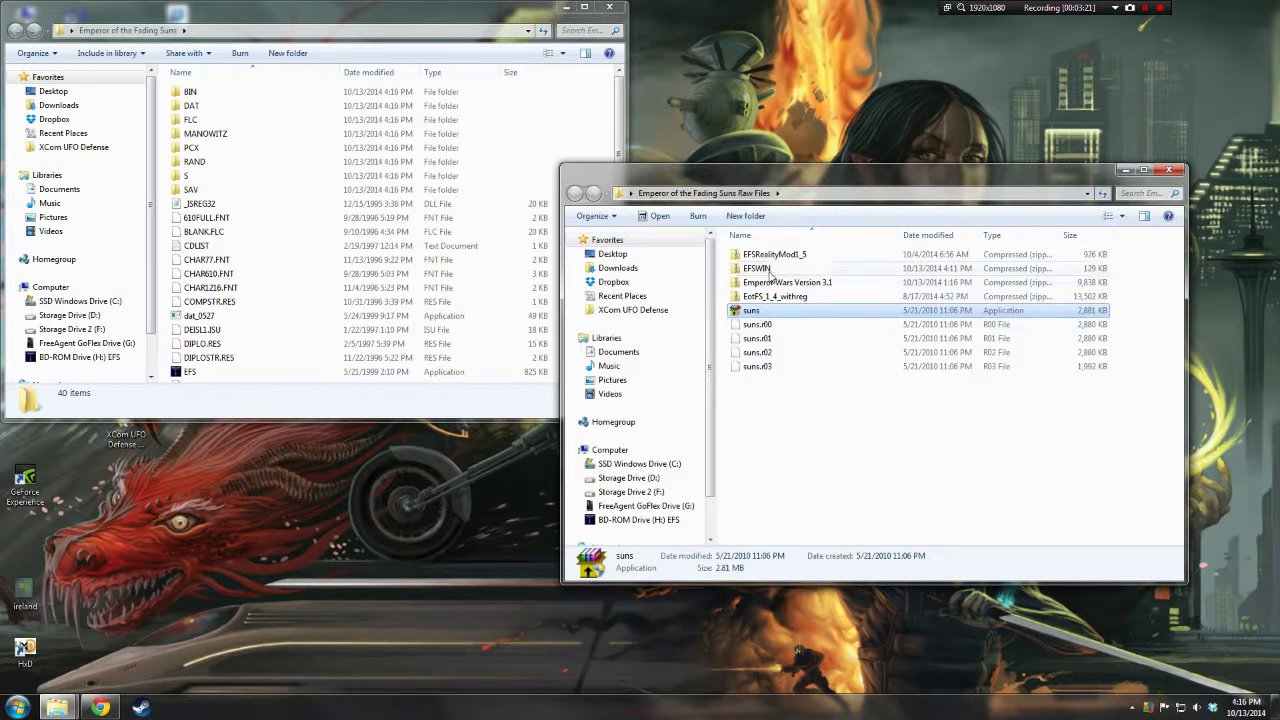
Copy all EFSRealityMod1_5.zip items into the game folder, merging folders and replacing files for all conflicts
double_click(760, 255)
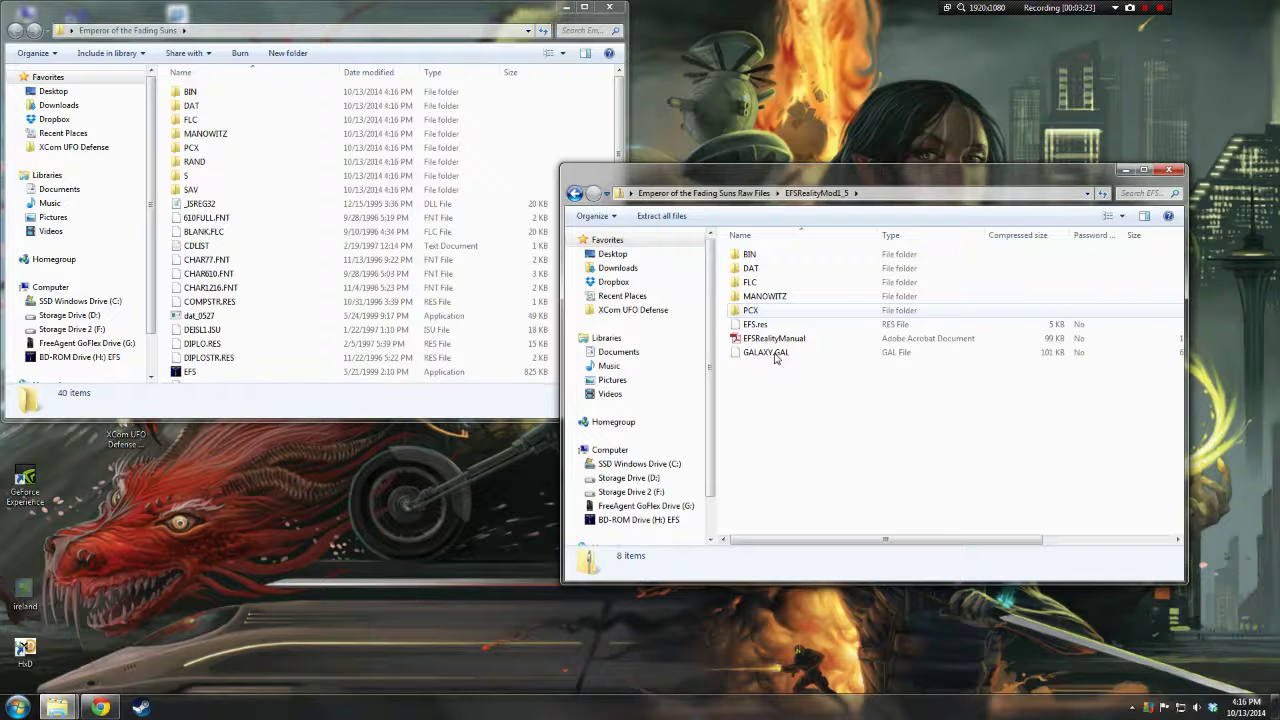
drag(797, 424, 260, 290)
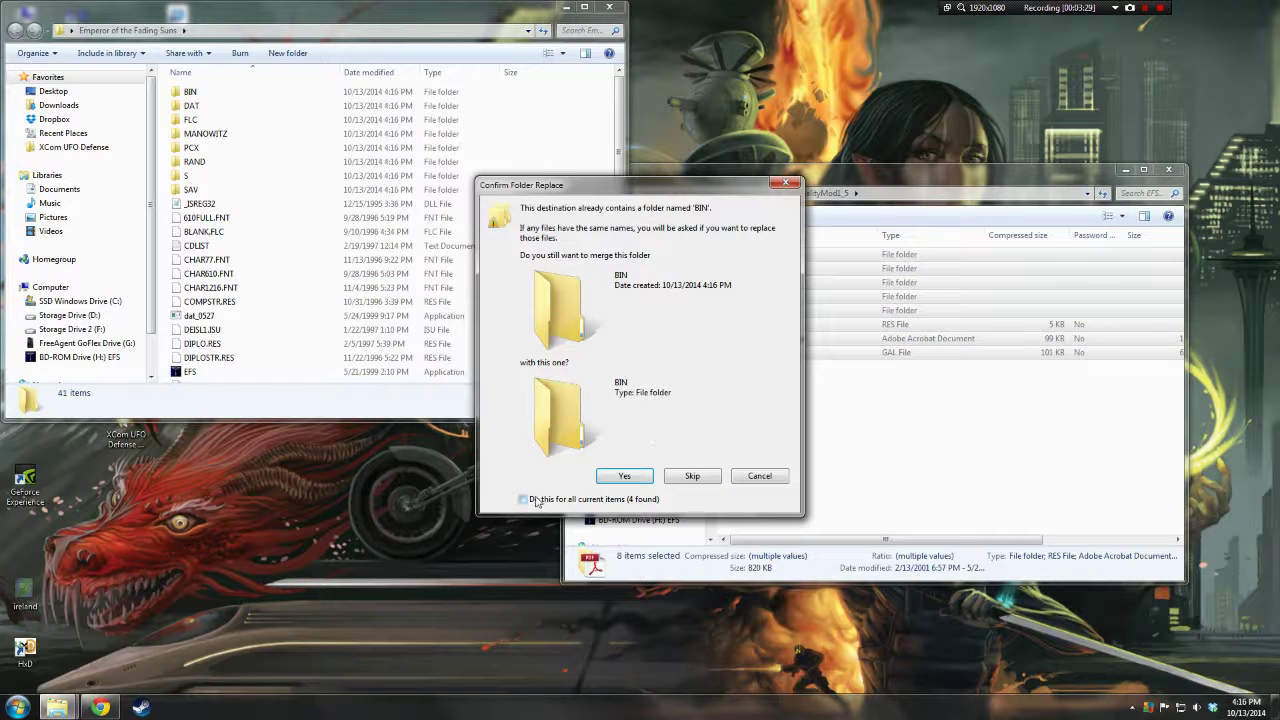
click(537, 500)
click(636, 480)
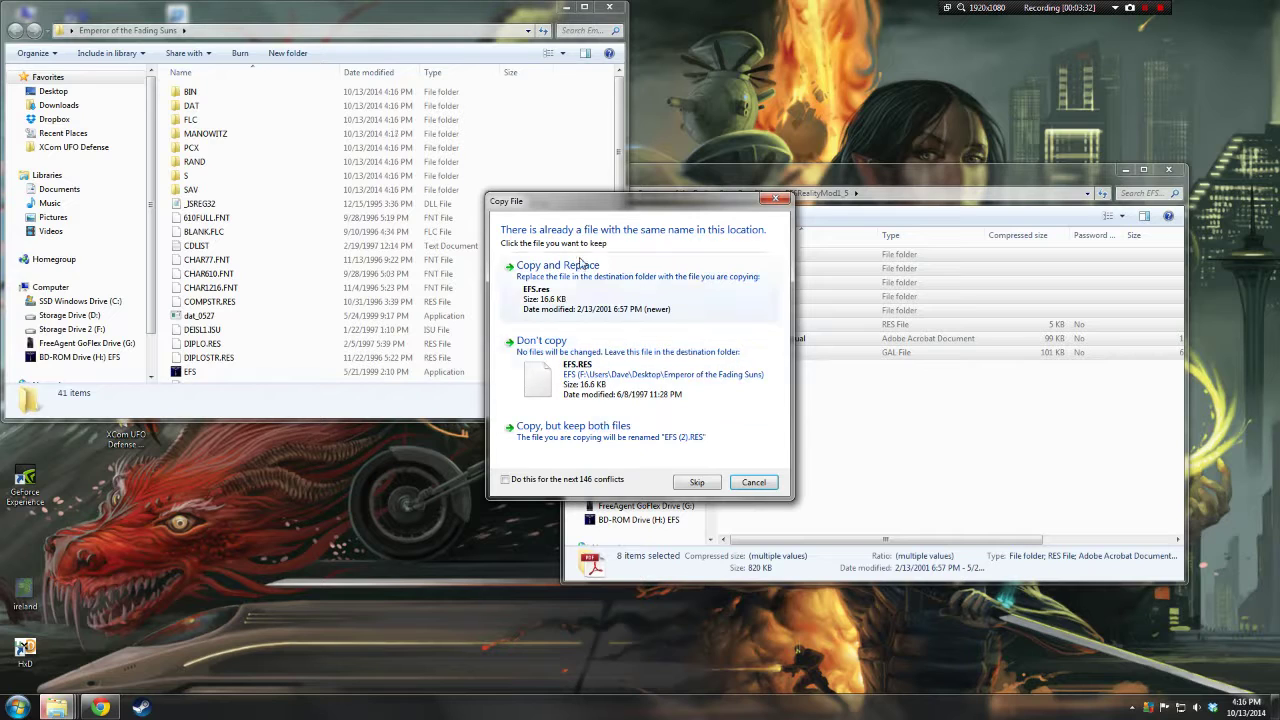
click(514, 480)
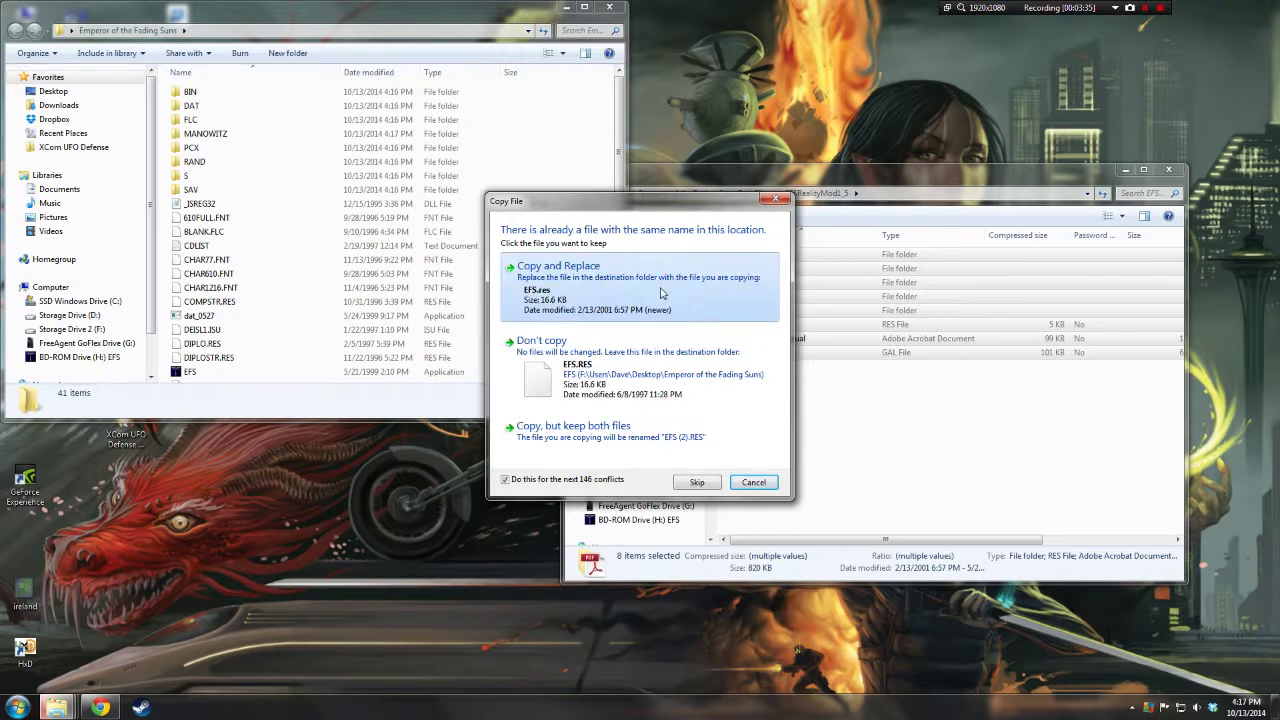
click(573, 290)
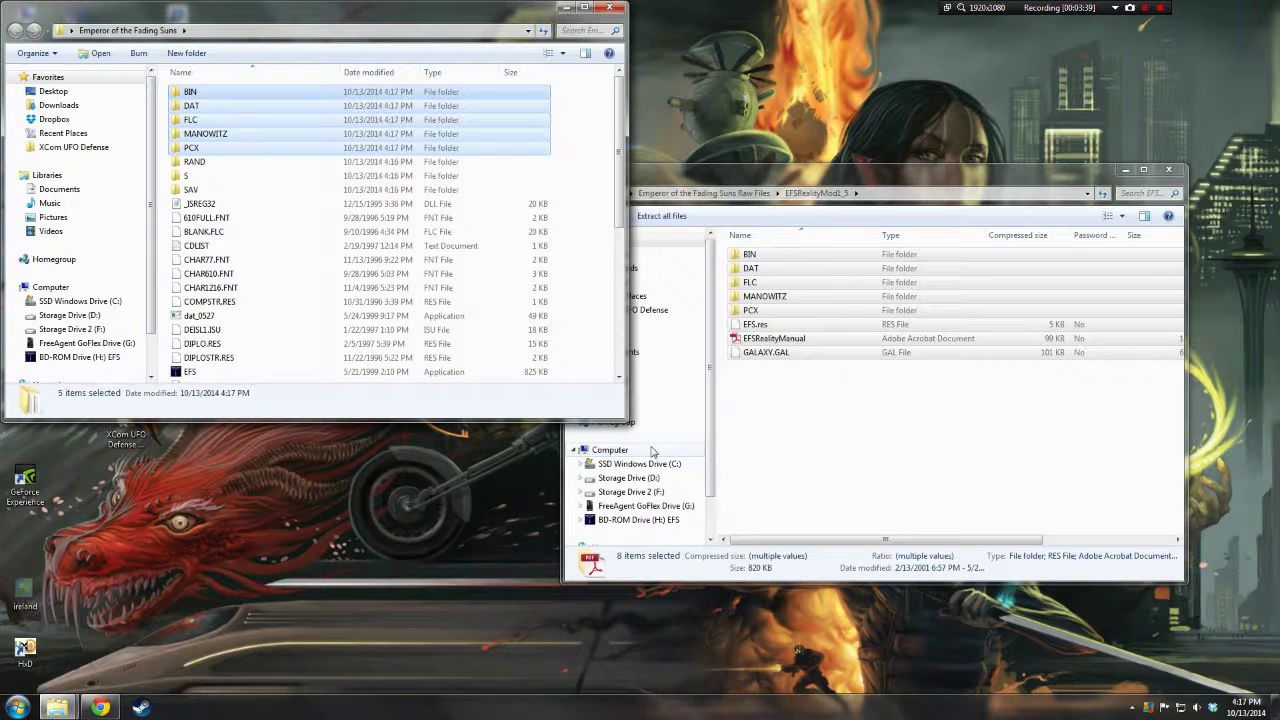
click(808, 451)
Open the inner Emperor Wars Version 3.1 folder from its archive in Raw Files
click(575, 194)
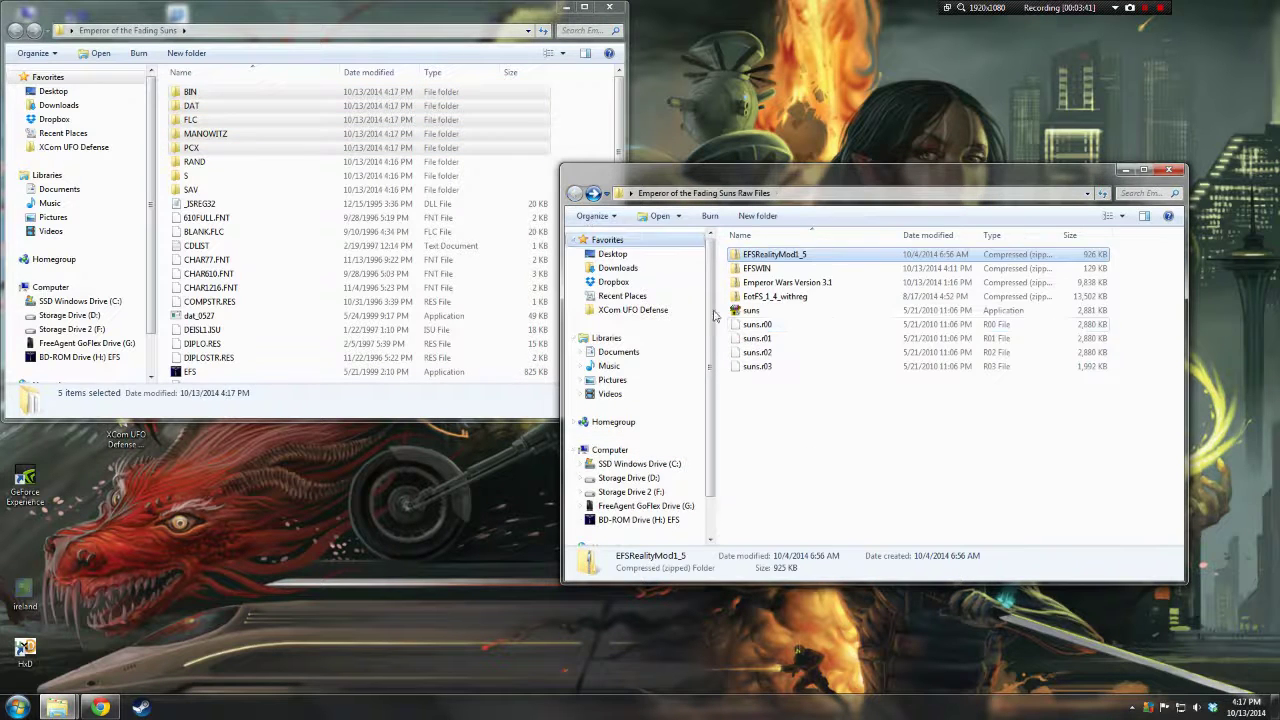
double_click(775, 281)
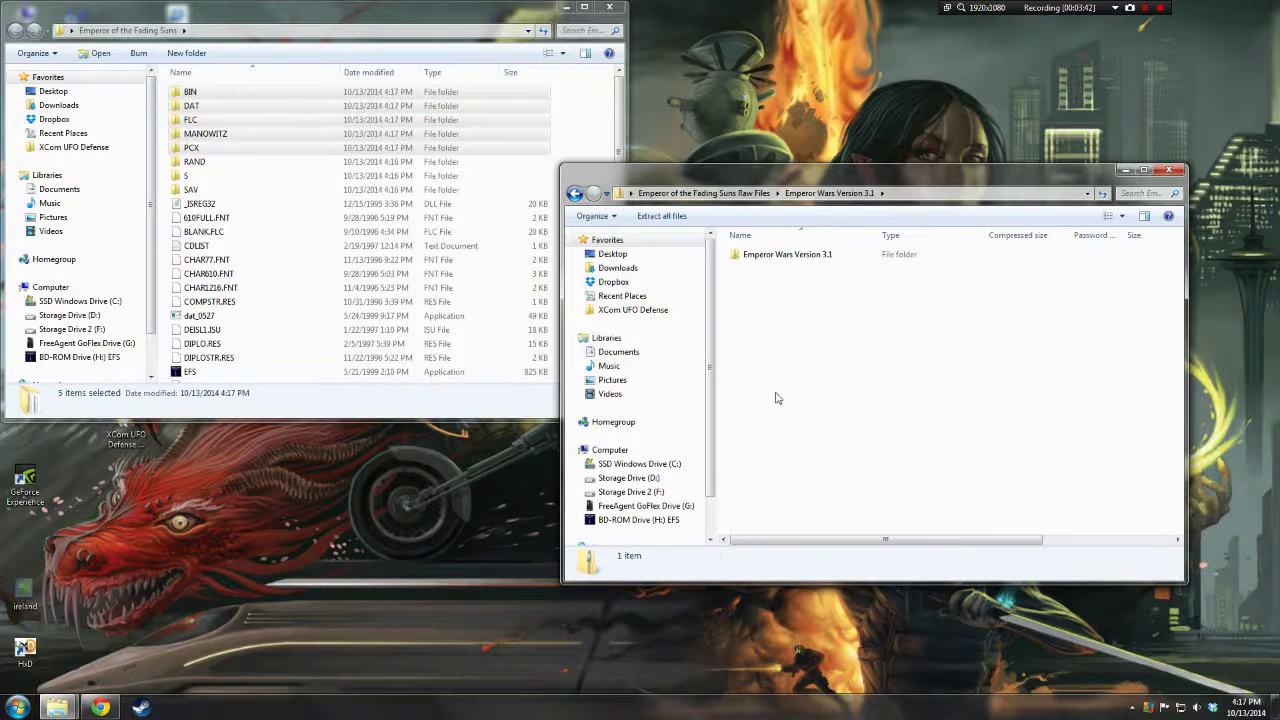
double_click(780, 254)
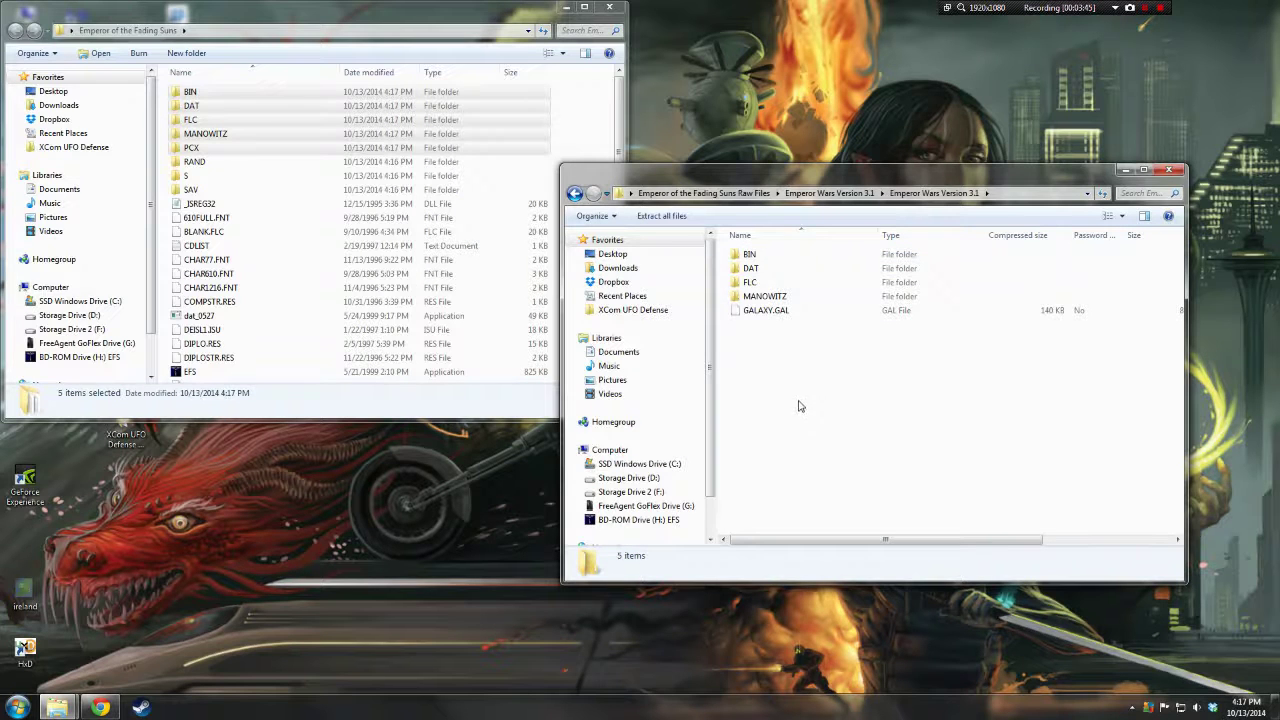
drag(800, 406, 750, 323)
Copy the five Emperor Wars items into the game folder, merging BIN and overwriting existing files
drag(757, 356, 332, 216)
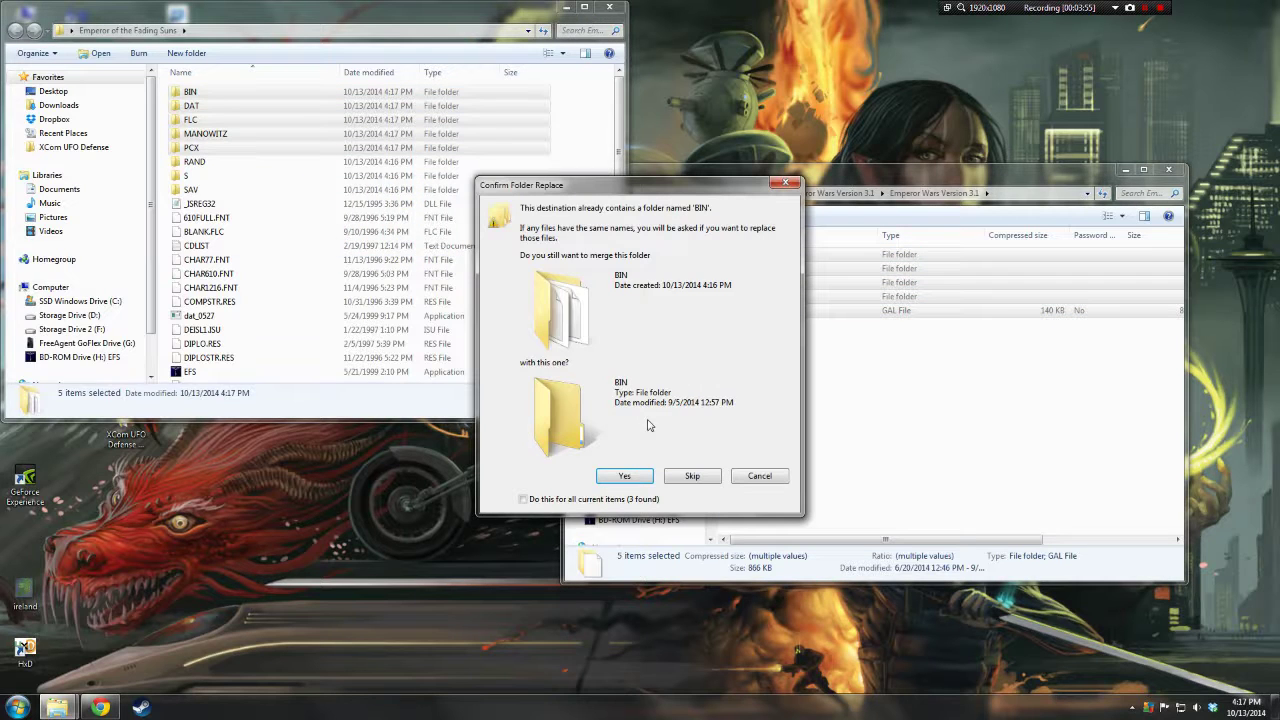
click(624, 476)
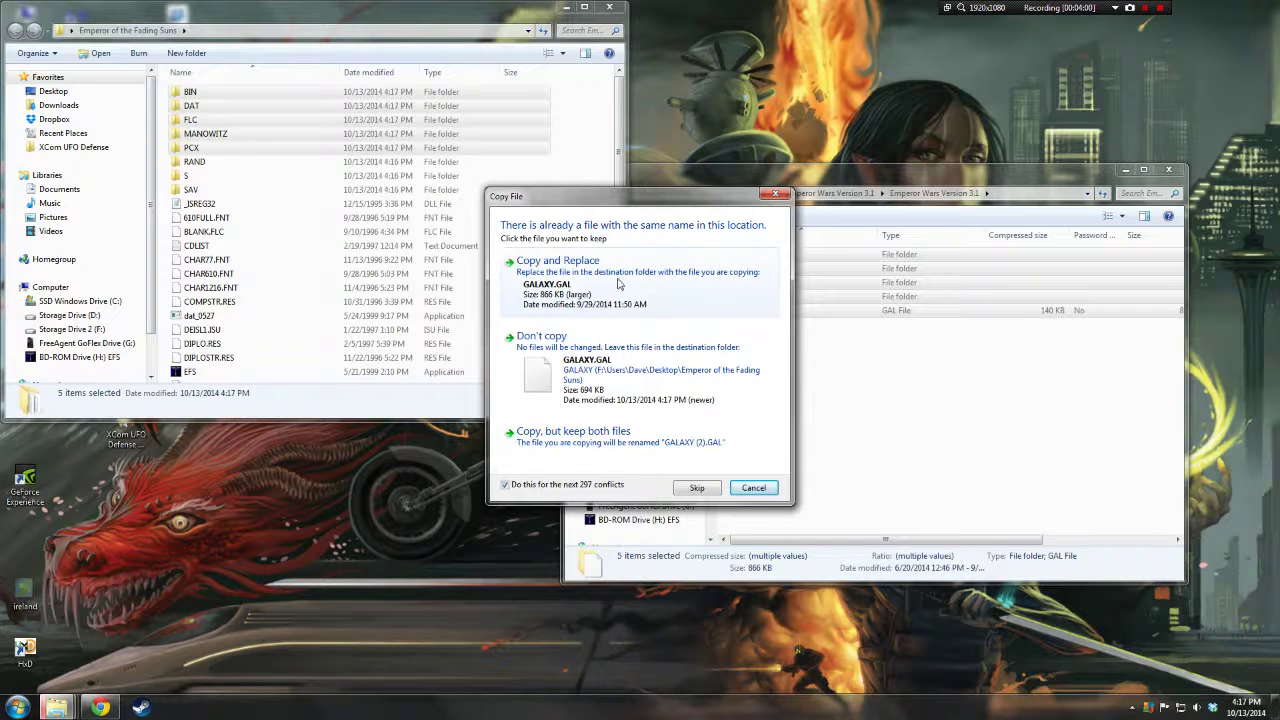
click(560, 275)
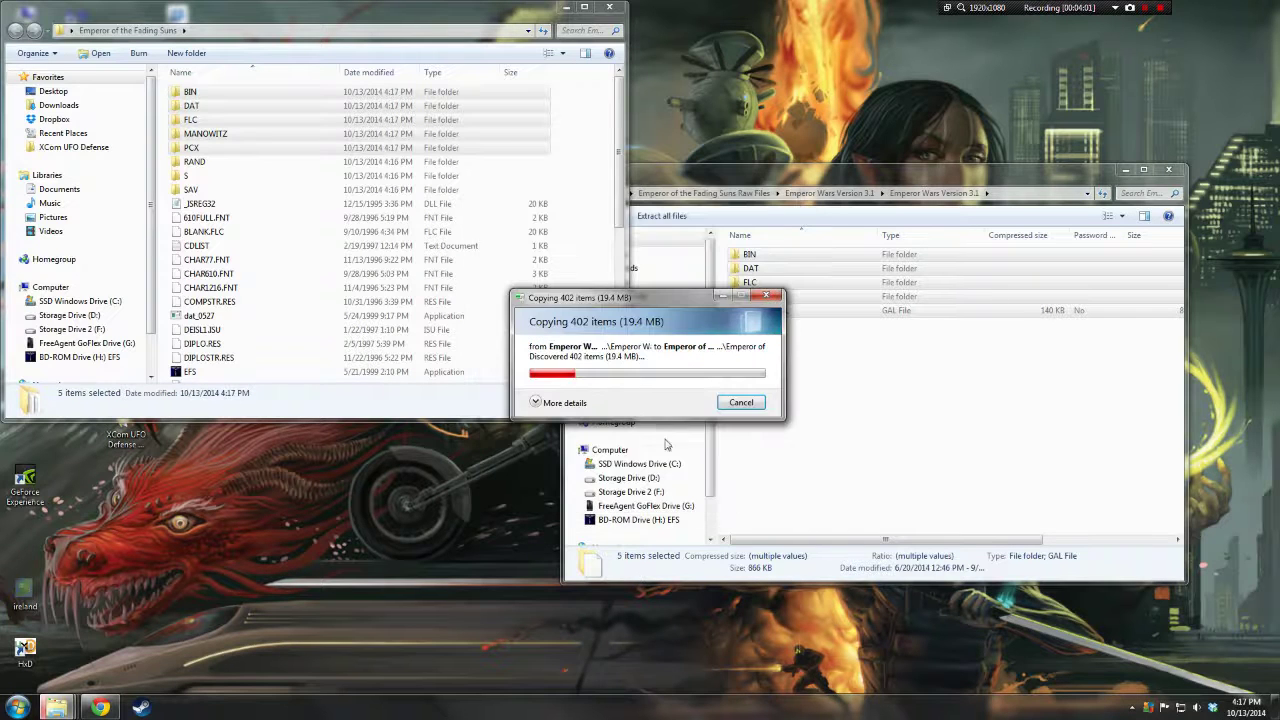
click(840, 410)
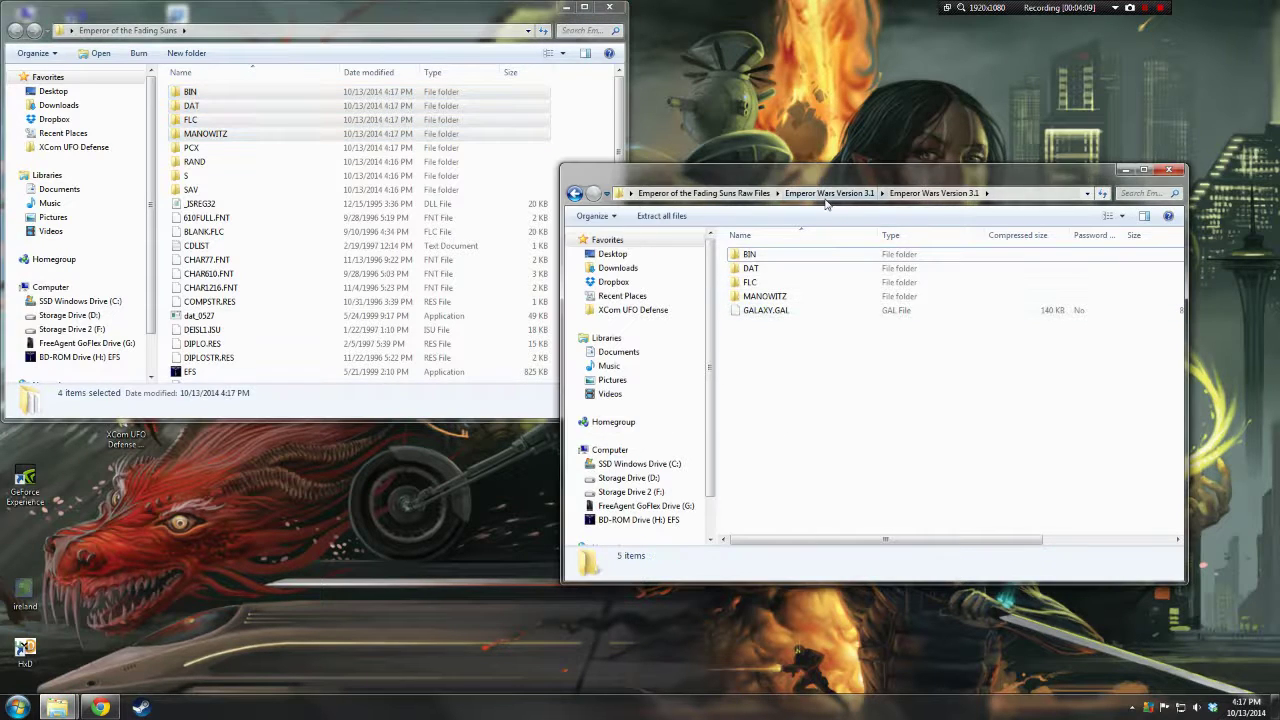
Copy DDRAW, readme and SPGRAPH from the EFSWIN archive into the game folder
click(704, 193)
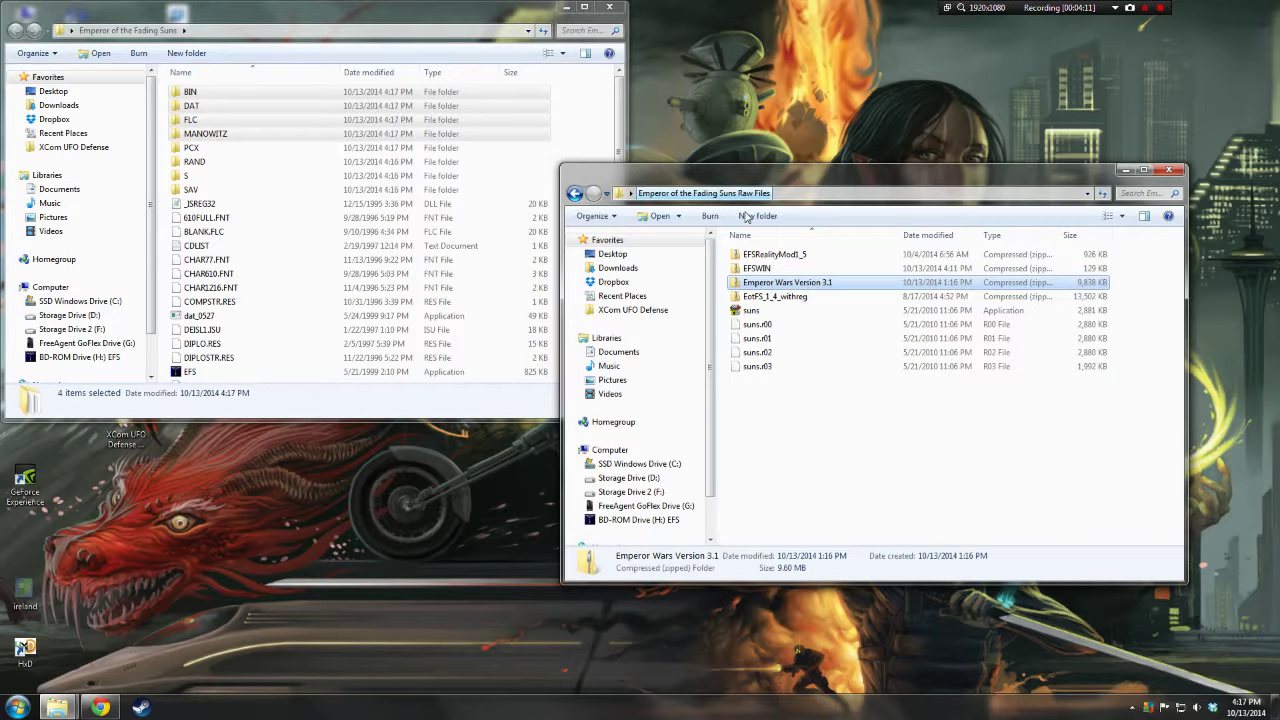
click(274, 287)
click(757, 366)
double_click(757, 268)
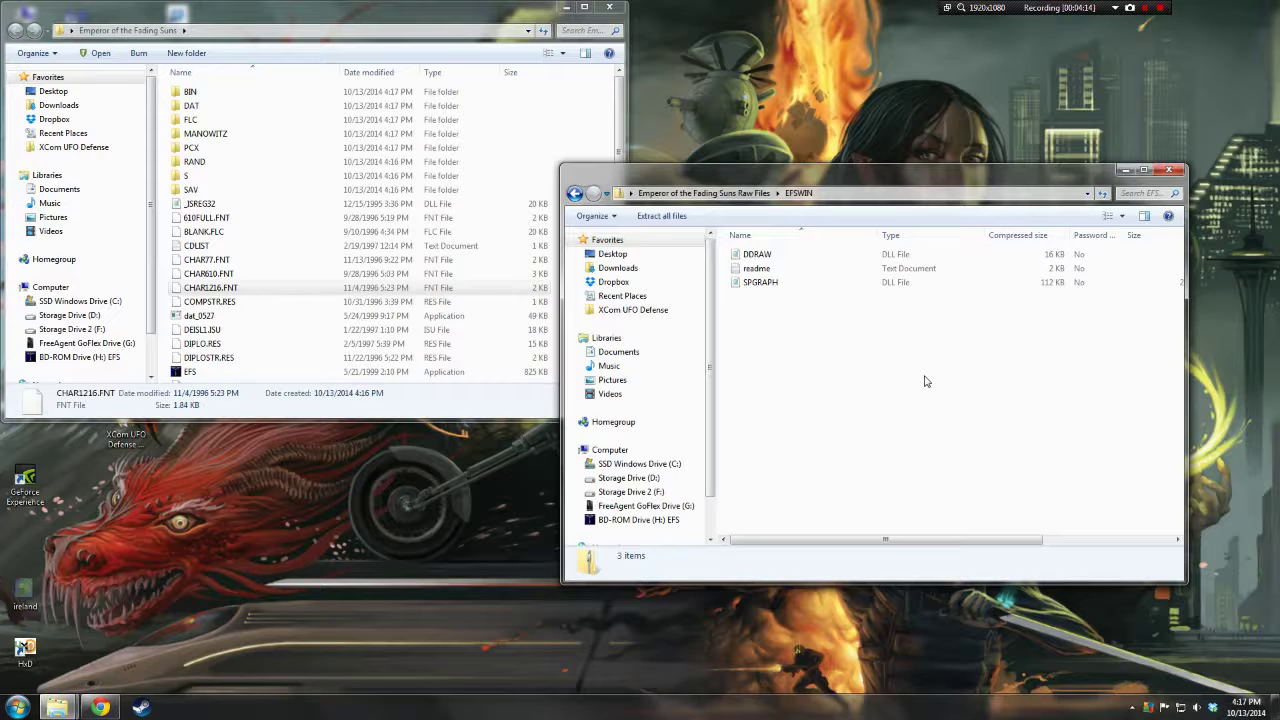
drag(757, 320, 772, 262)
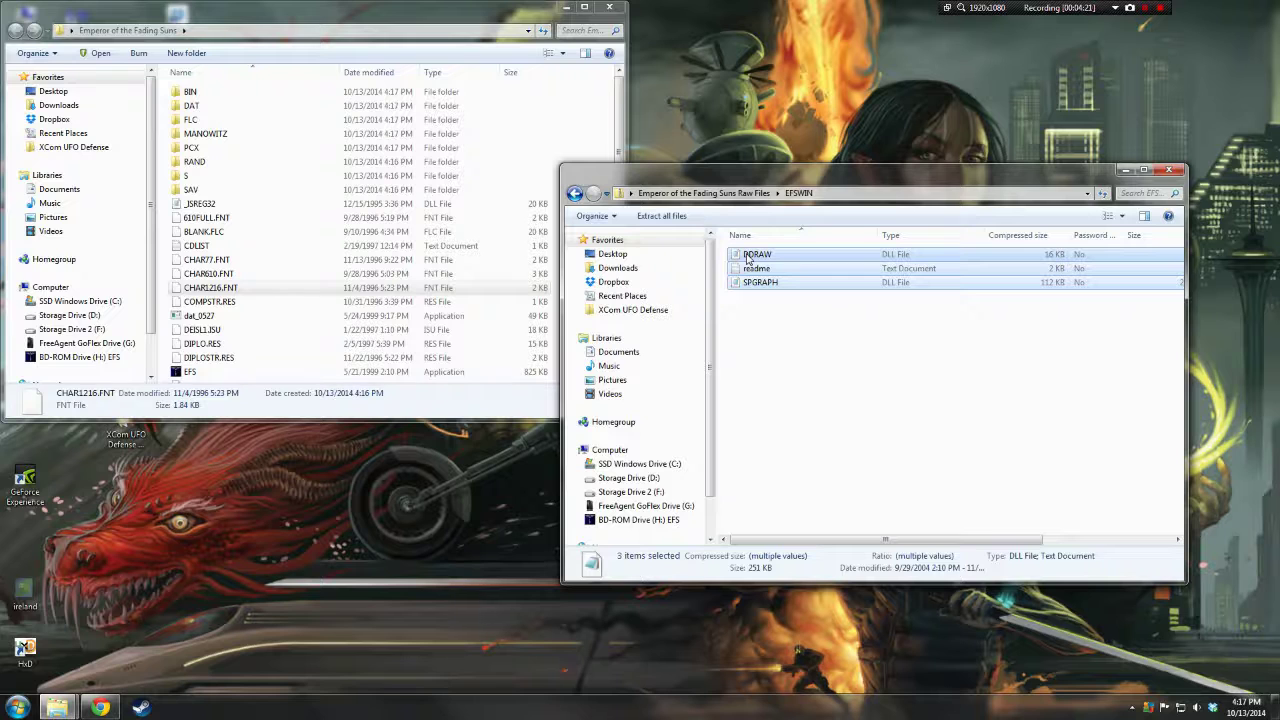
drag(748, 258, 332, 270)
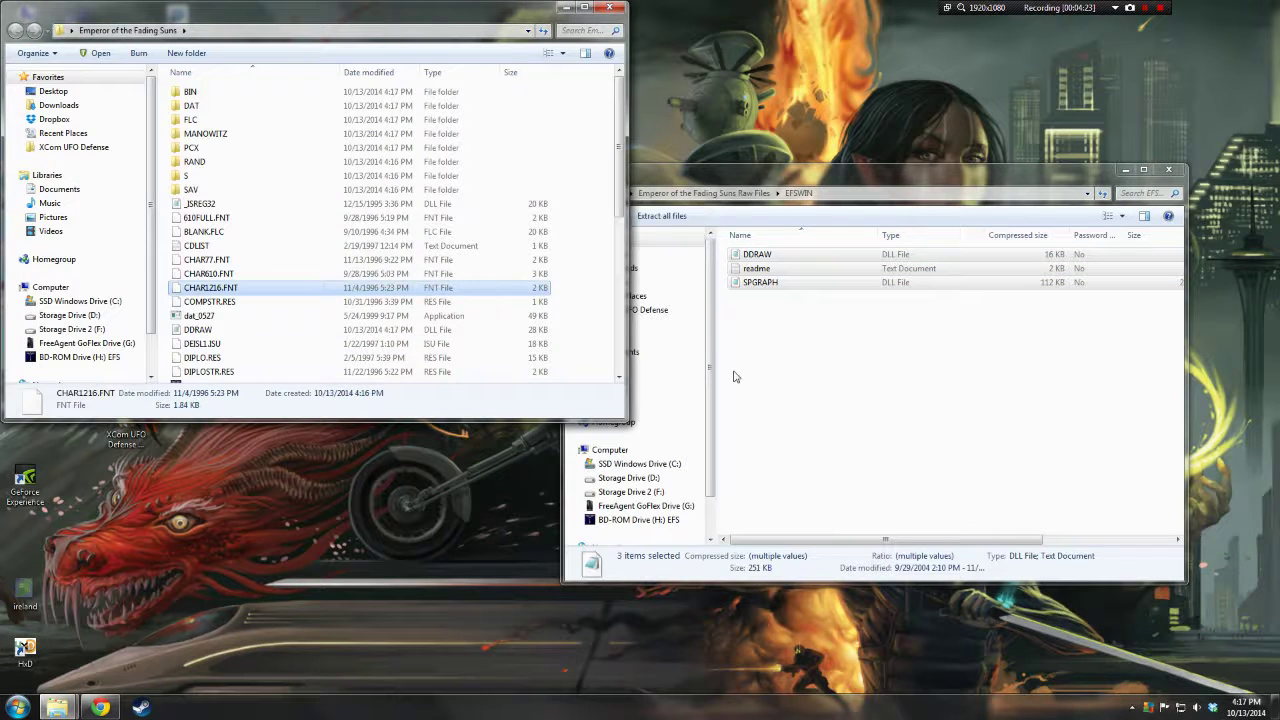
scroll(407, 318, down, 4)
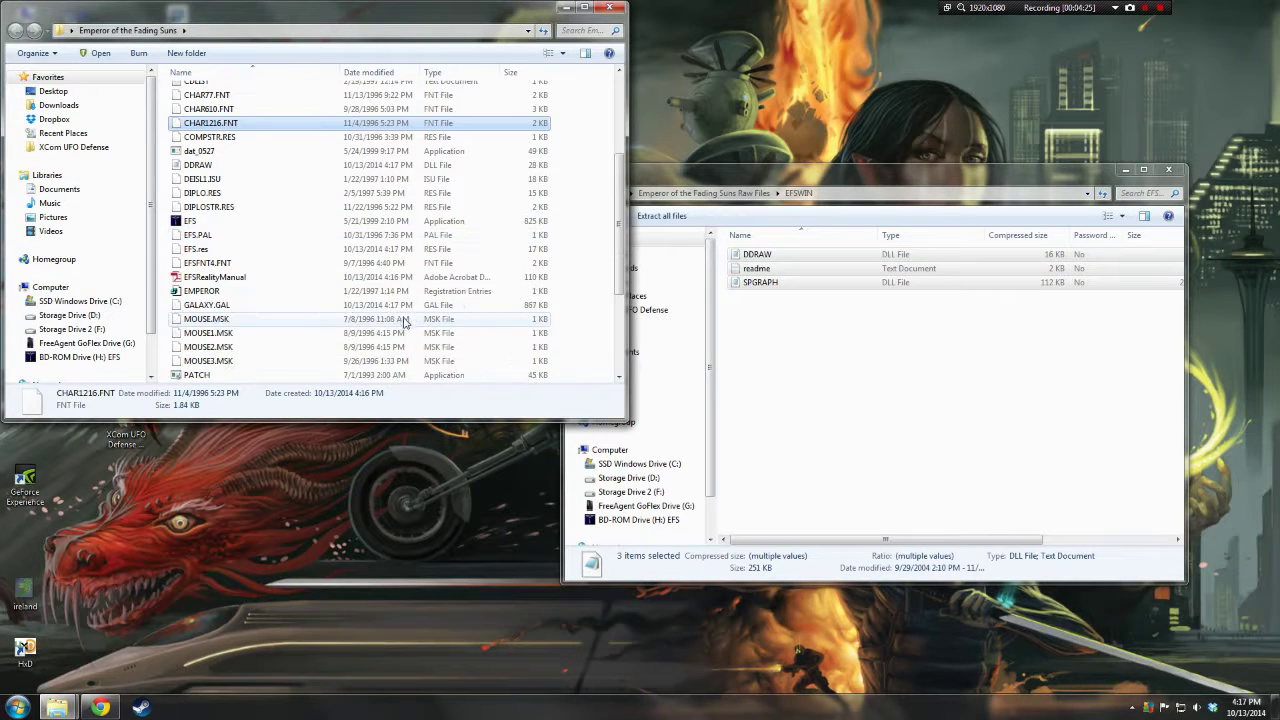
Review the game folder's Properties, Previous Versions and Advanced attributes without changes, then select EFS
right_click(230, 227)
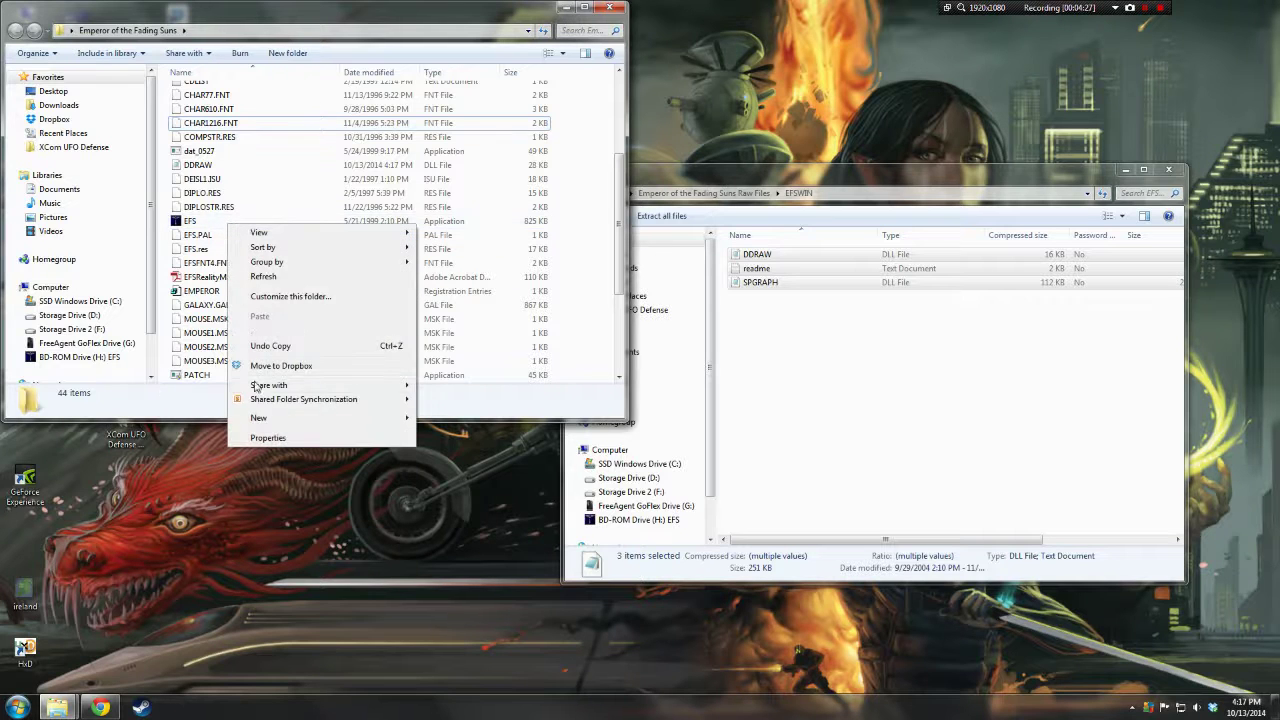
click(268, 438)
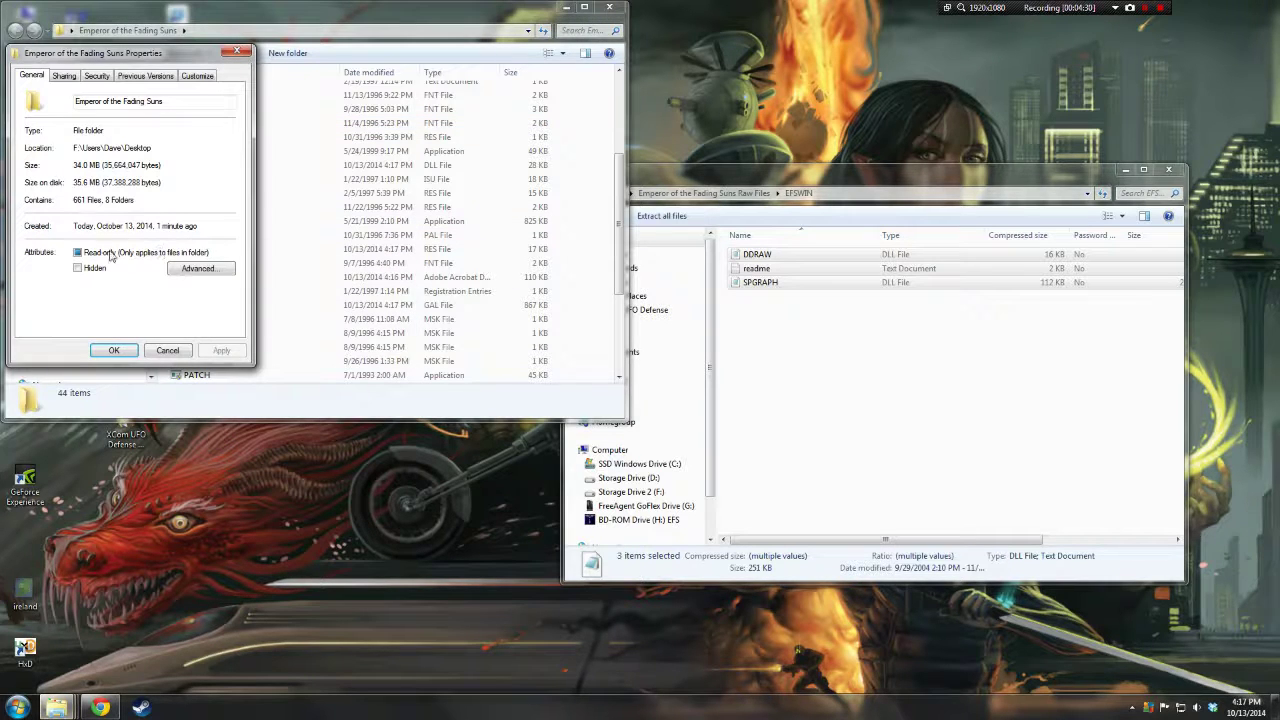
click(146, 76)
click(33, 78)
click(199, 269)
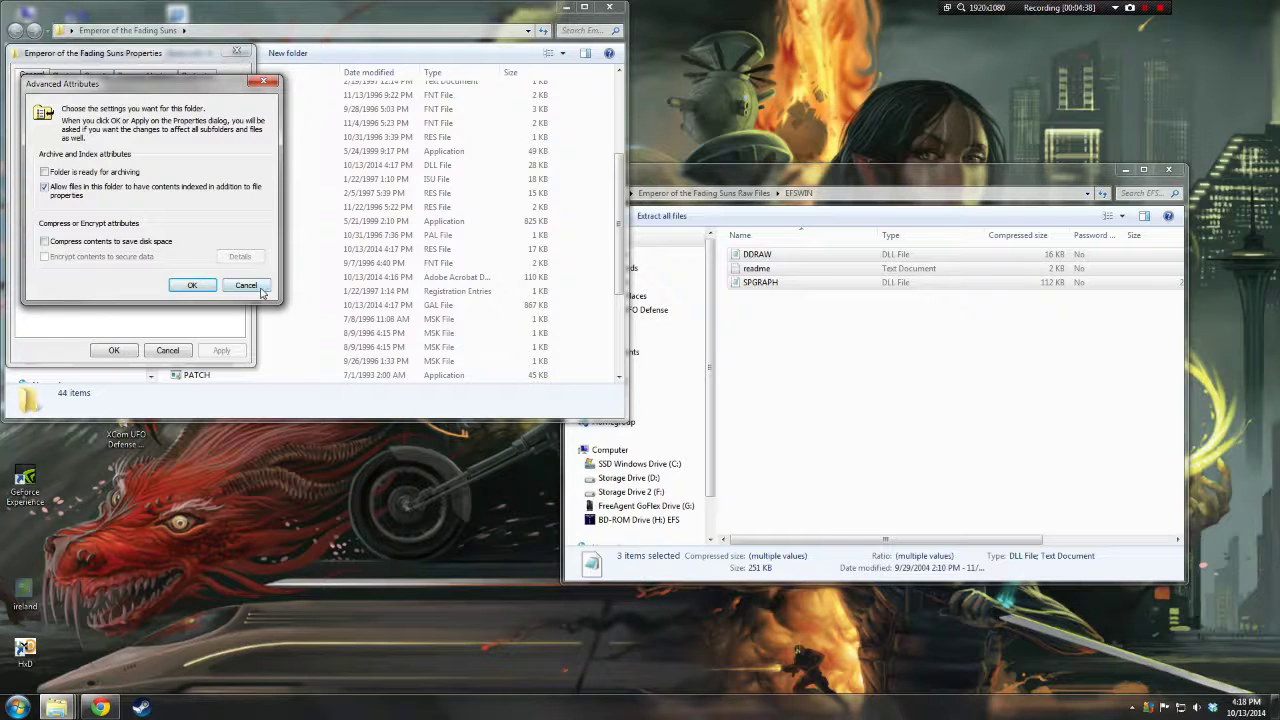
click(262, 291)
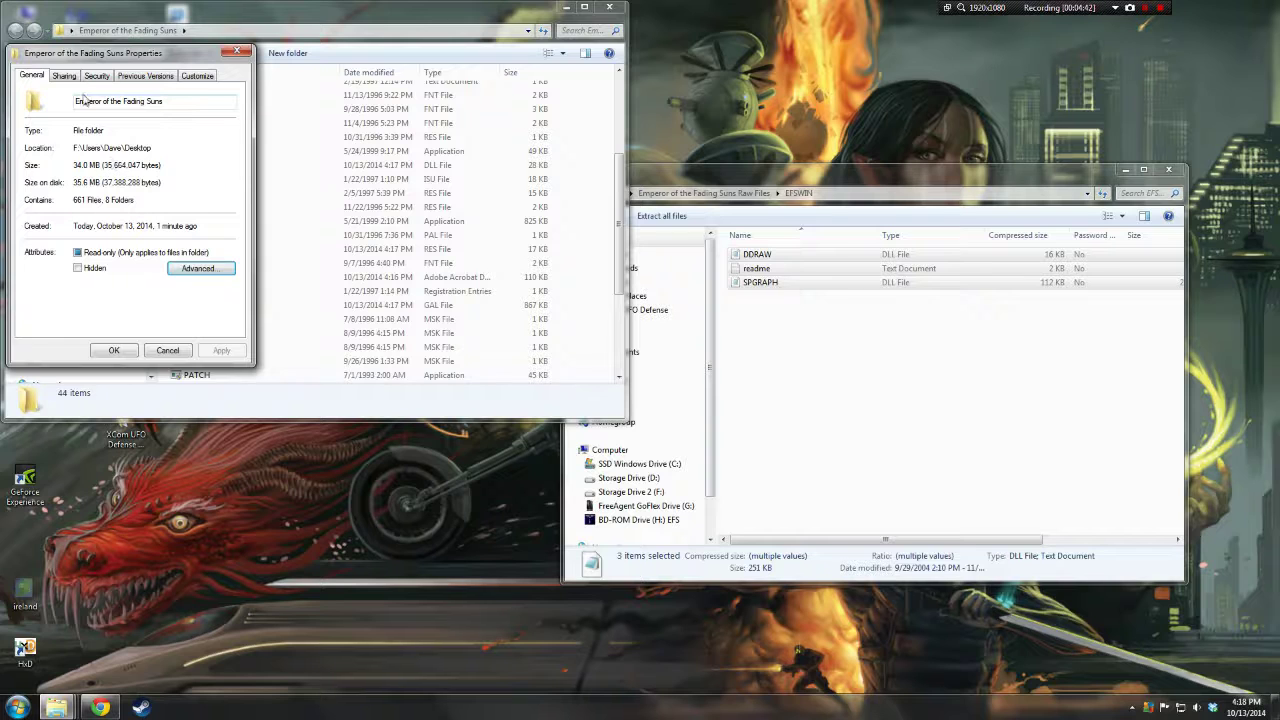
click(181, 354)
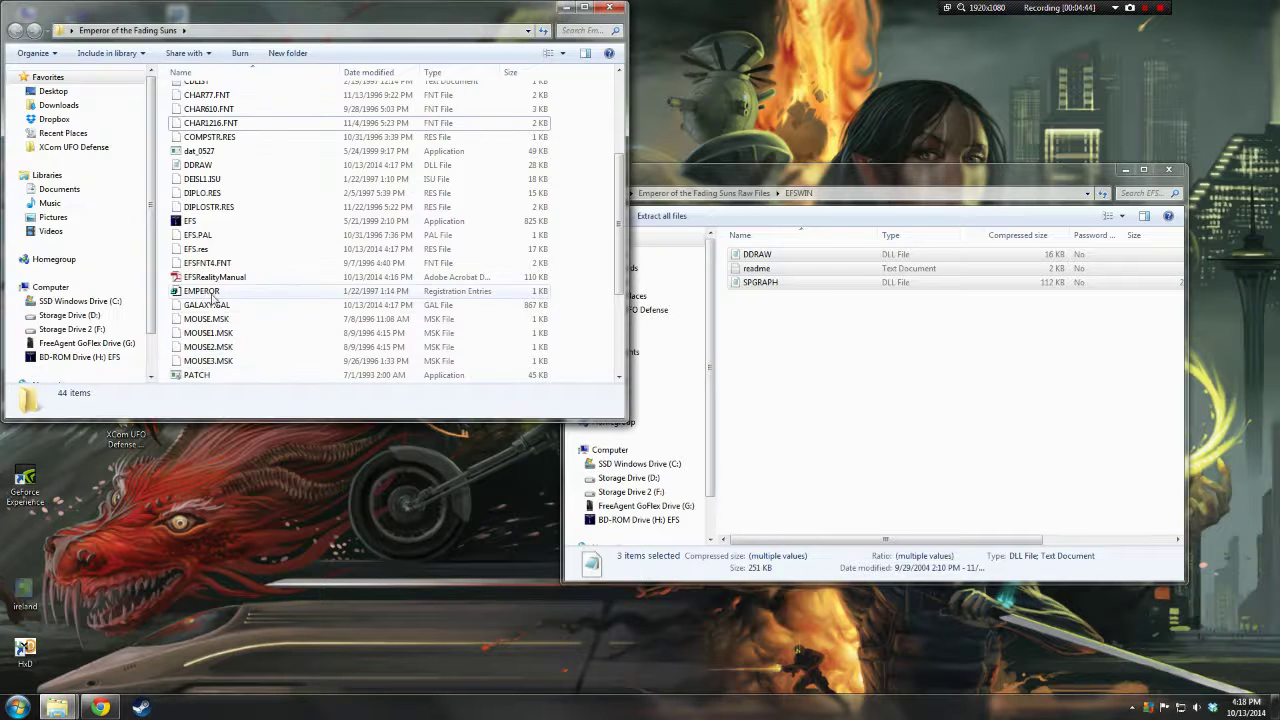
click(195, 221)
Set EFS to run in Windows 95 compatibility mode and apply the change
right_click(195, 221)
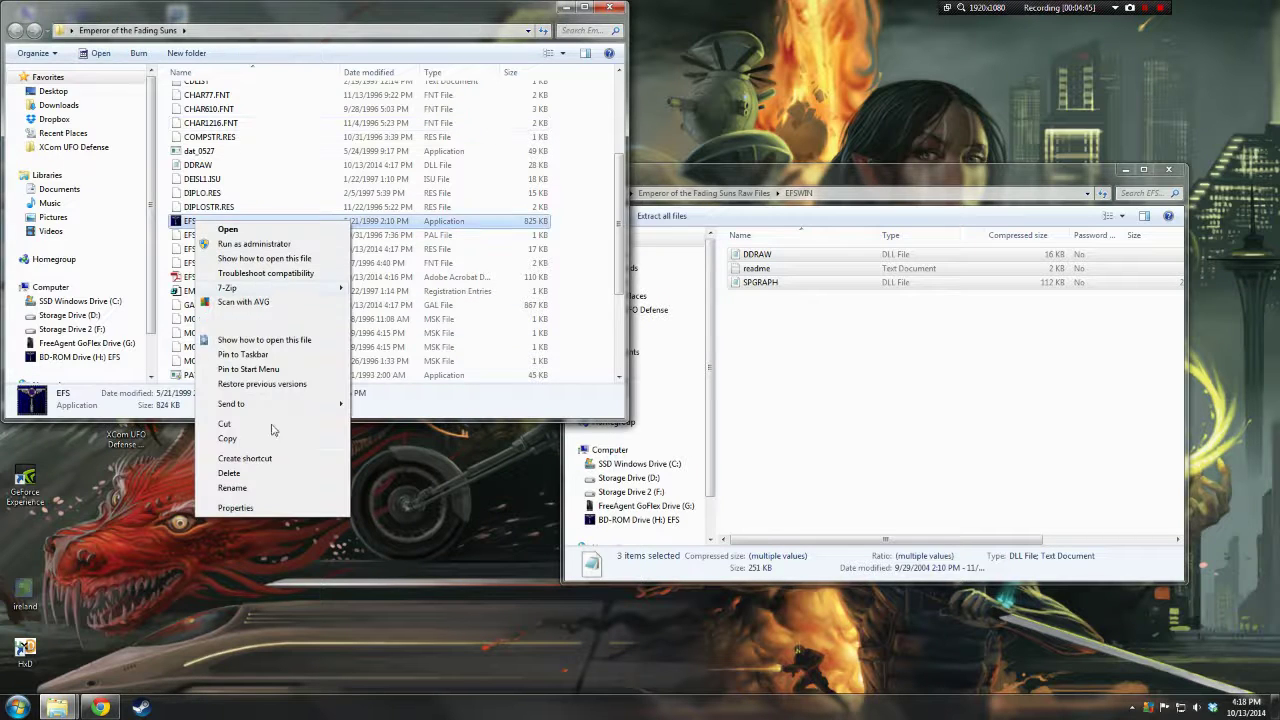
click(237, 508)
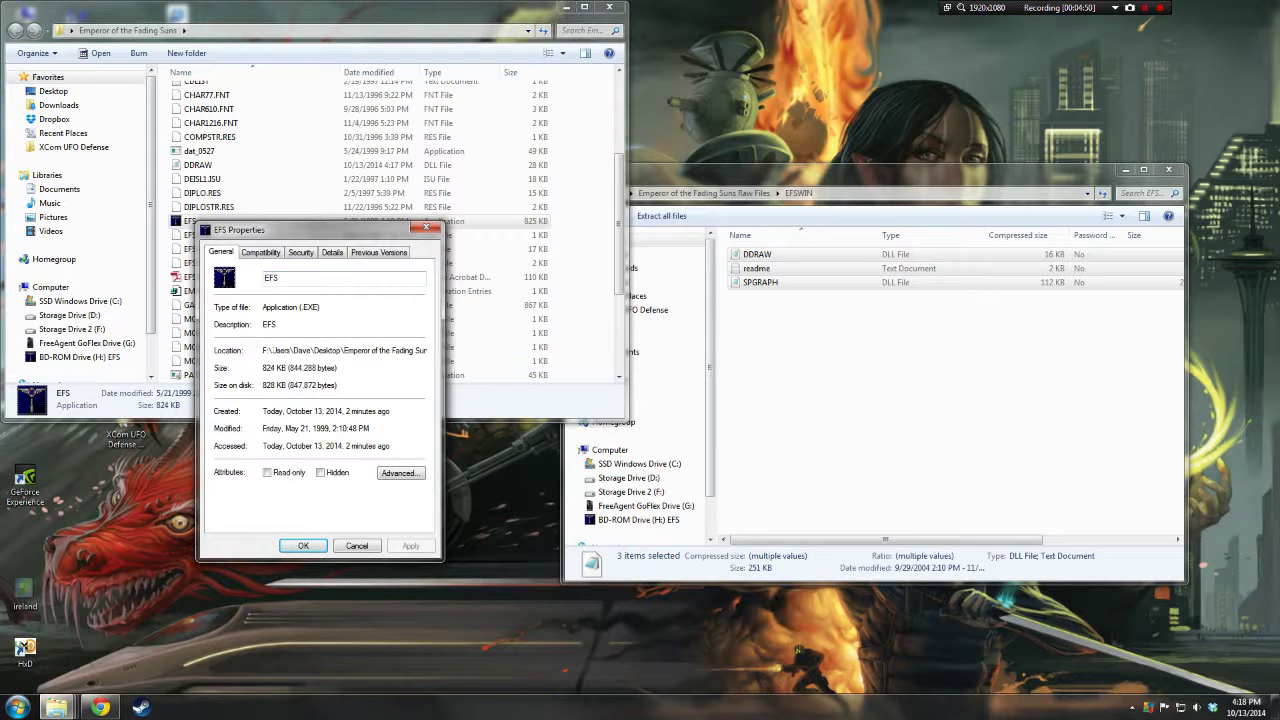
drag(261, 236, 493, 212)
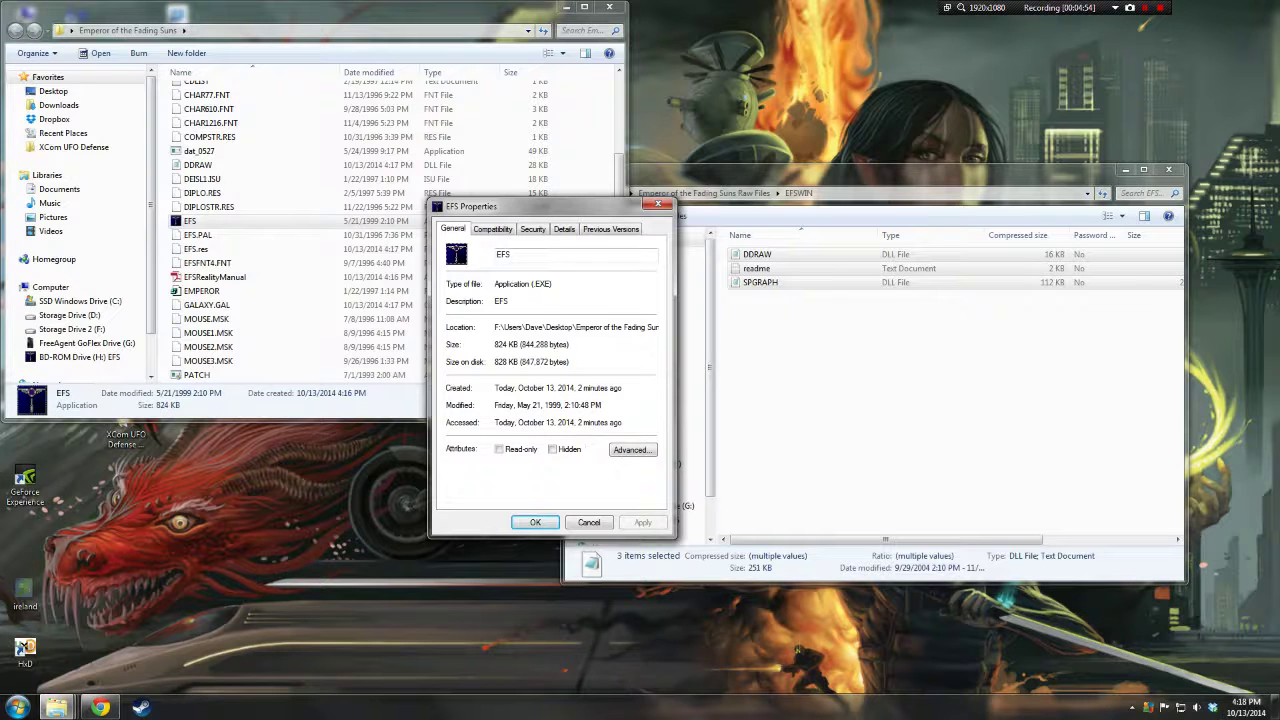
click(505, 232)
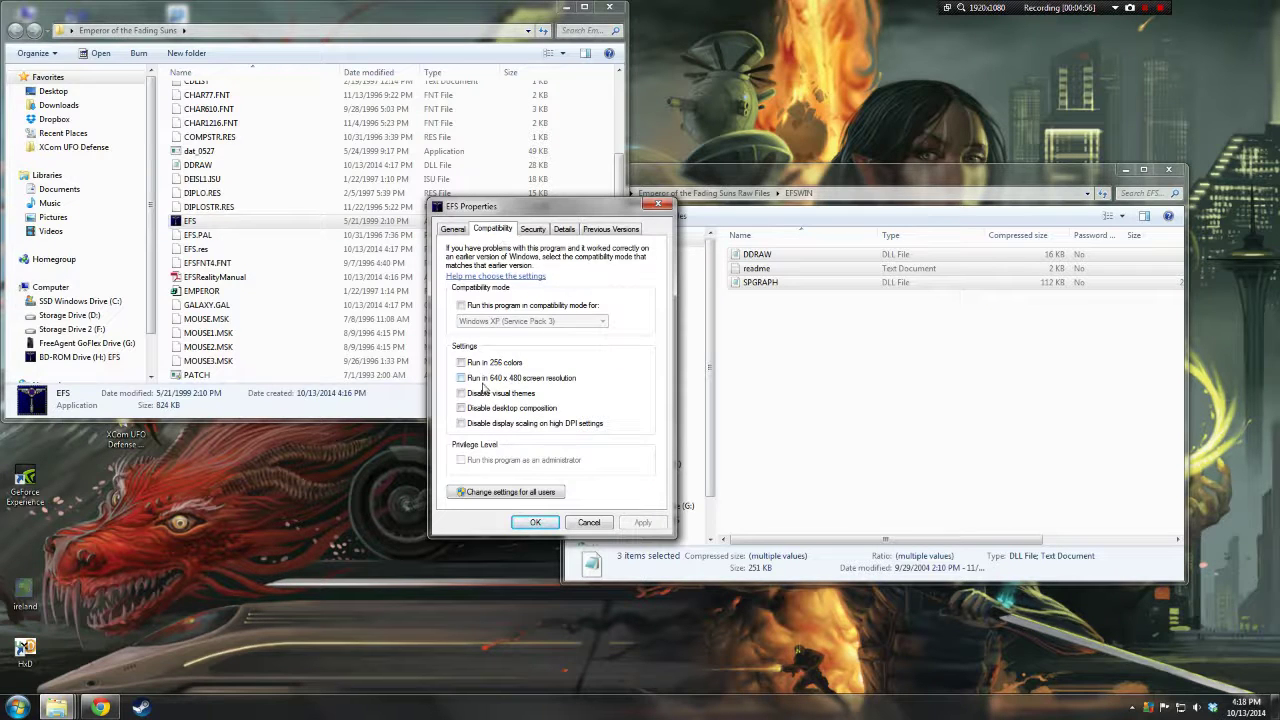
click(461, 305)
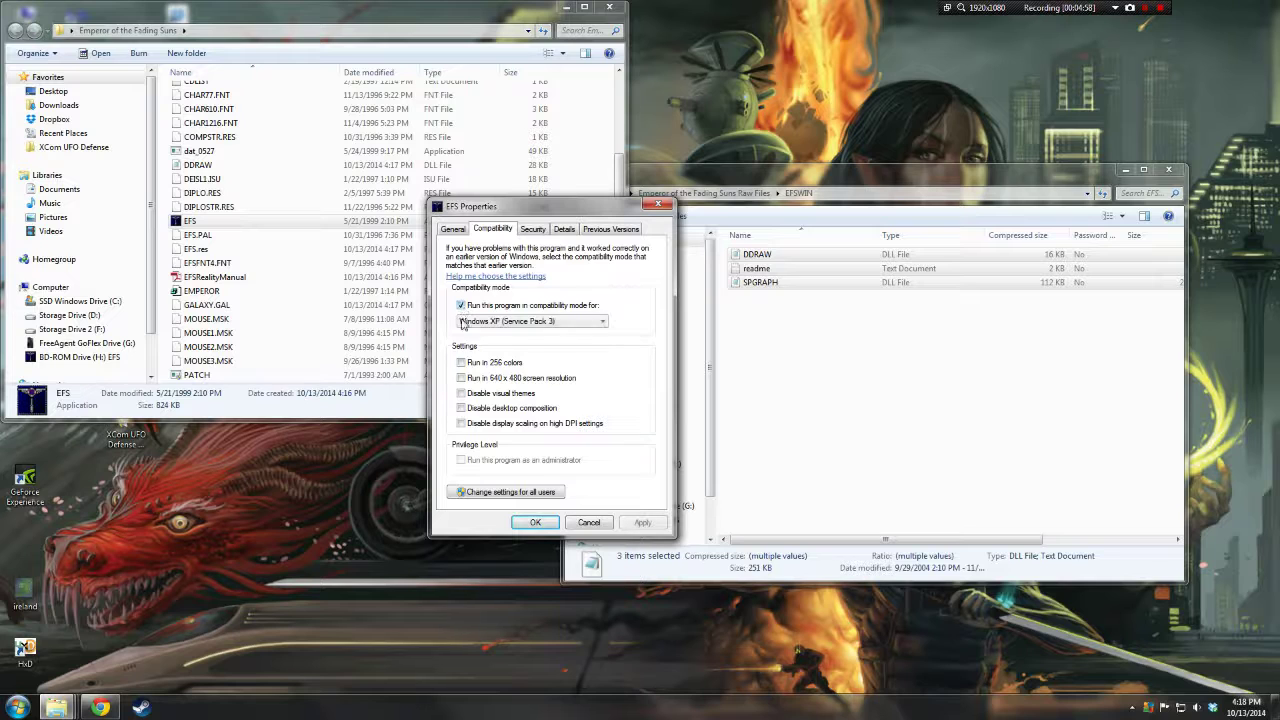
click(583, 324)
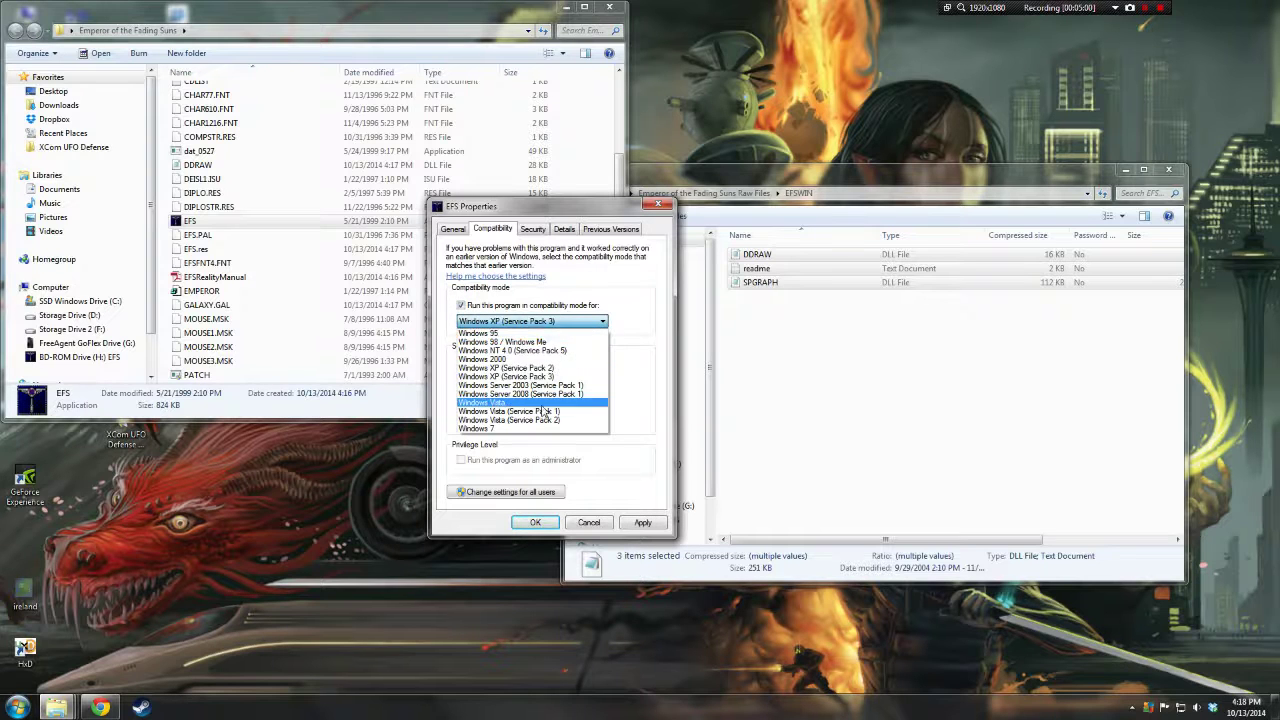
click(545, 333)
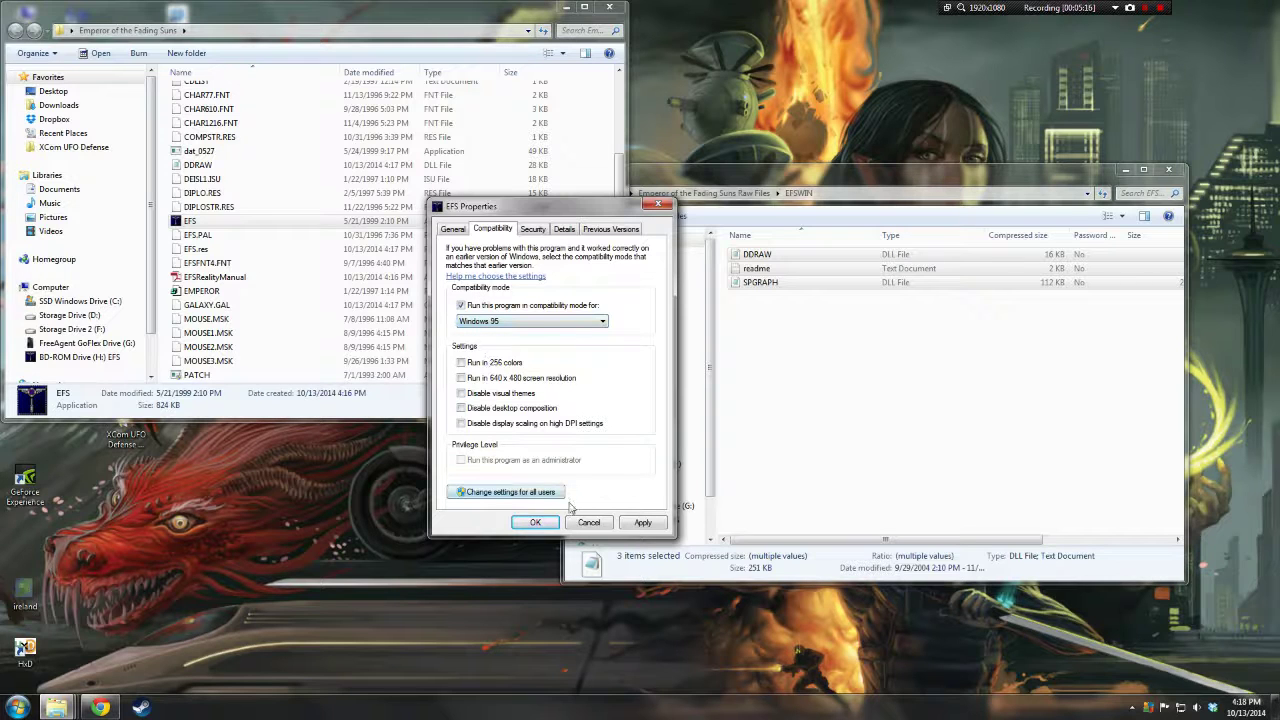
click(640, 524)
click(536, 523)
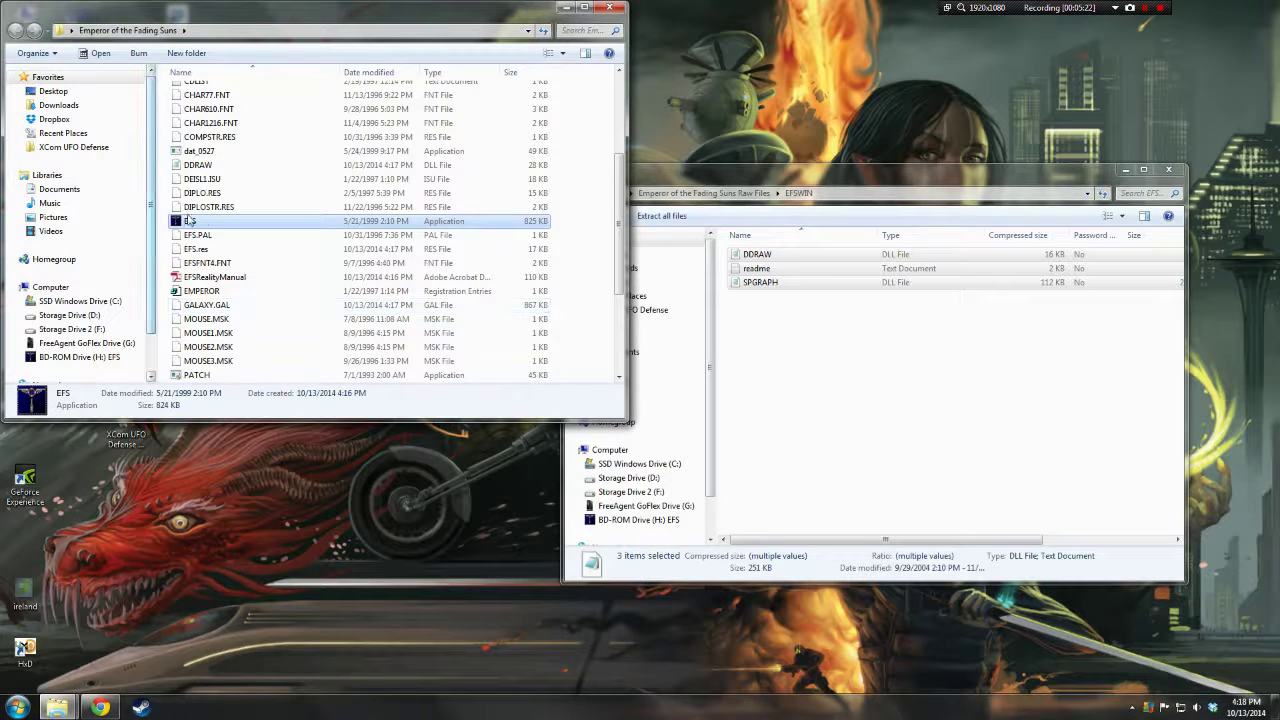
Launch EFS, dismiss the resolution warning, start a new game and accept the house setup
double_click(270, 224)
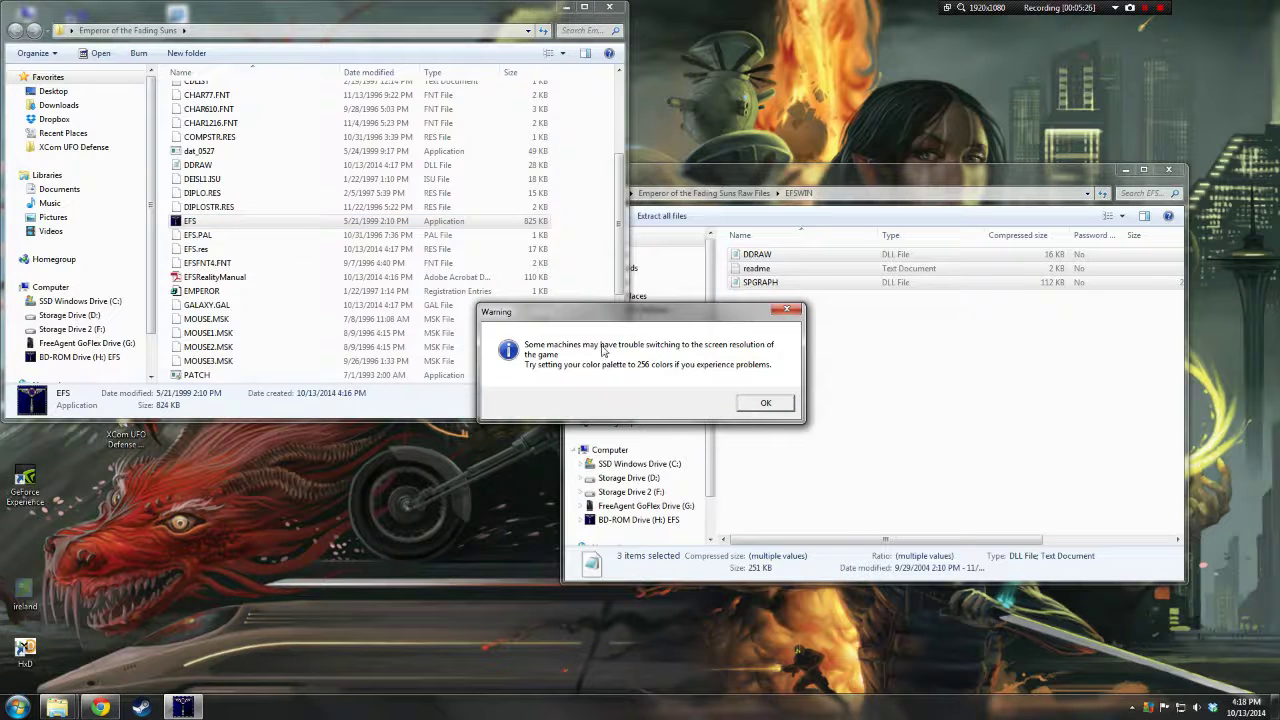
click(765, 404)
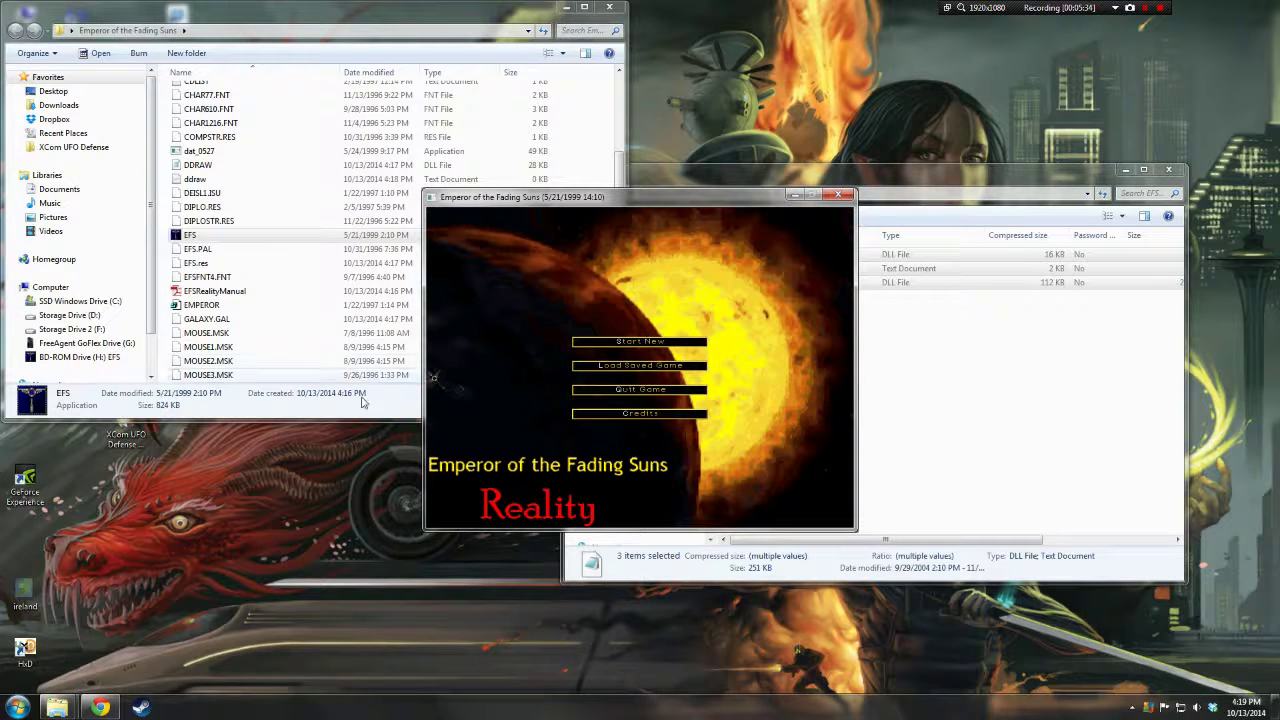
click(630, 342)
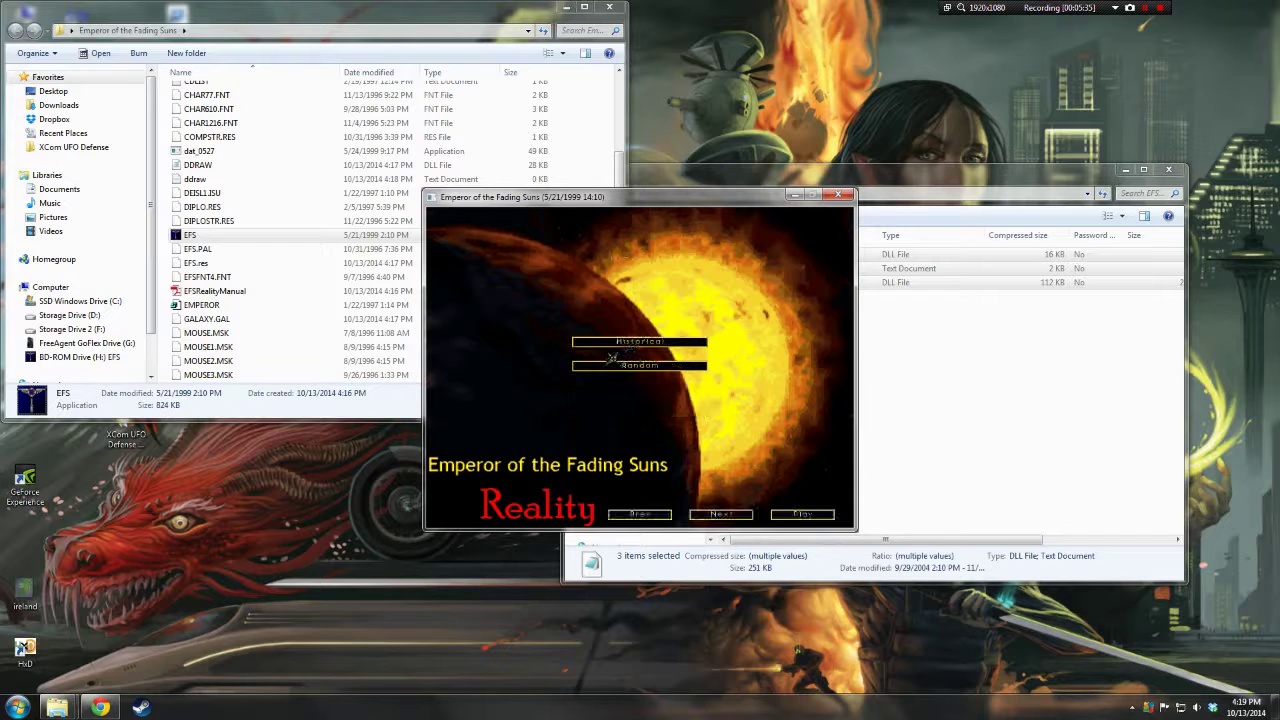
click(802, 512)
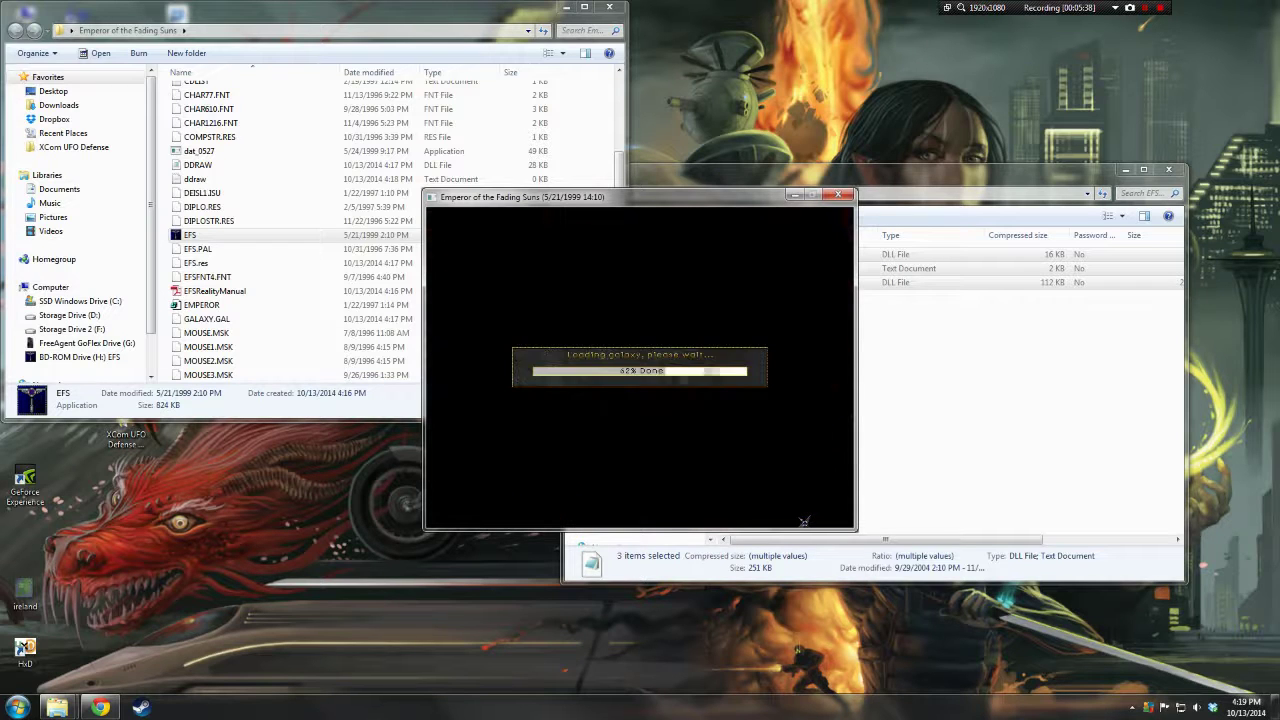